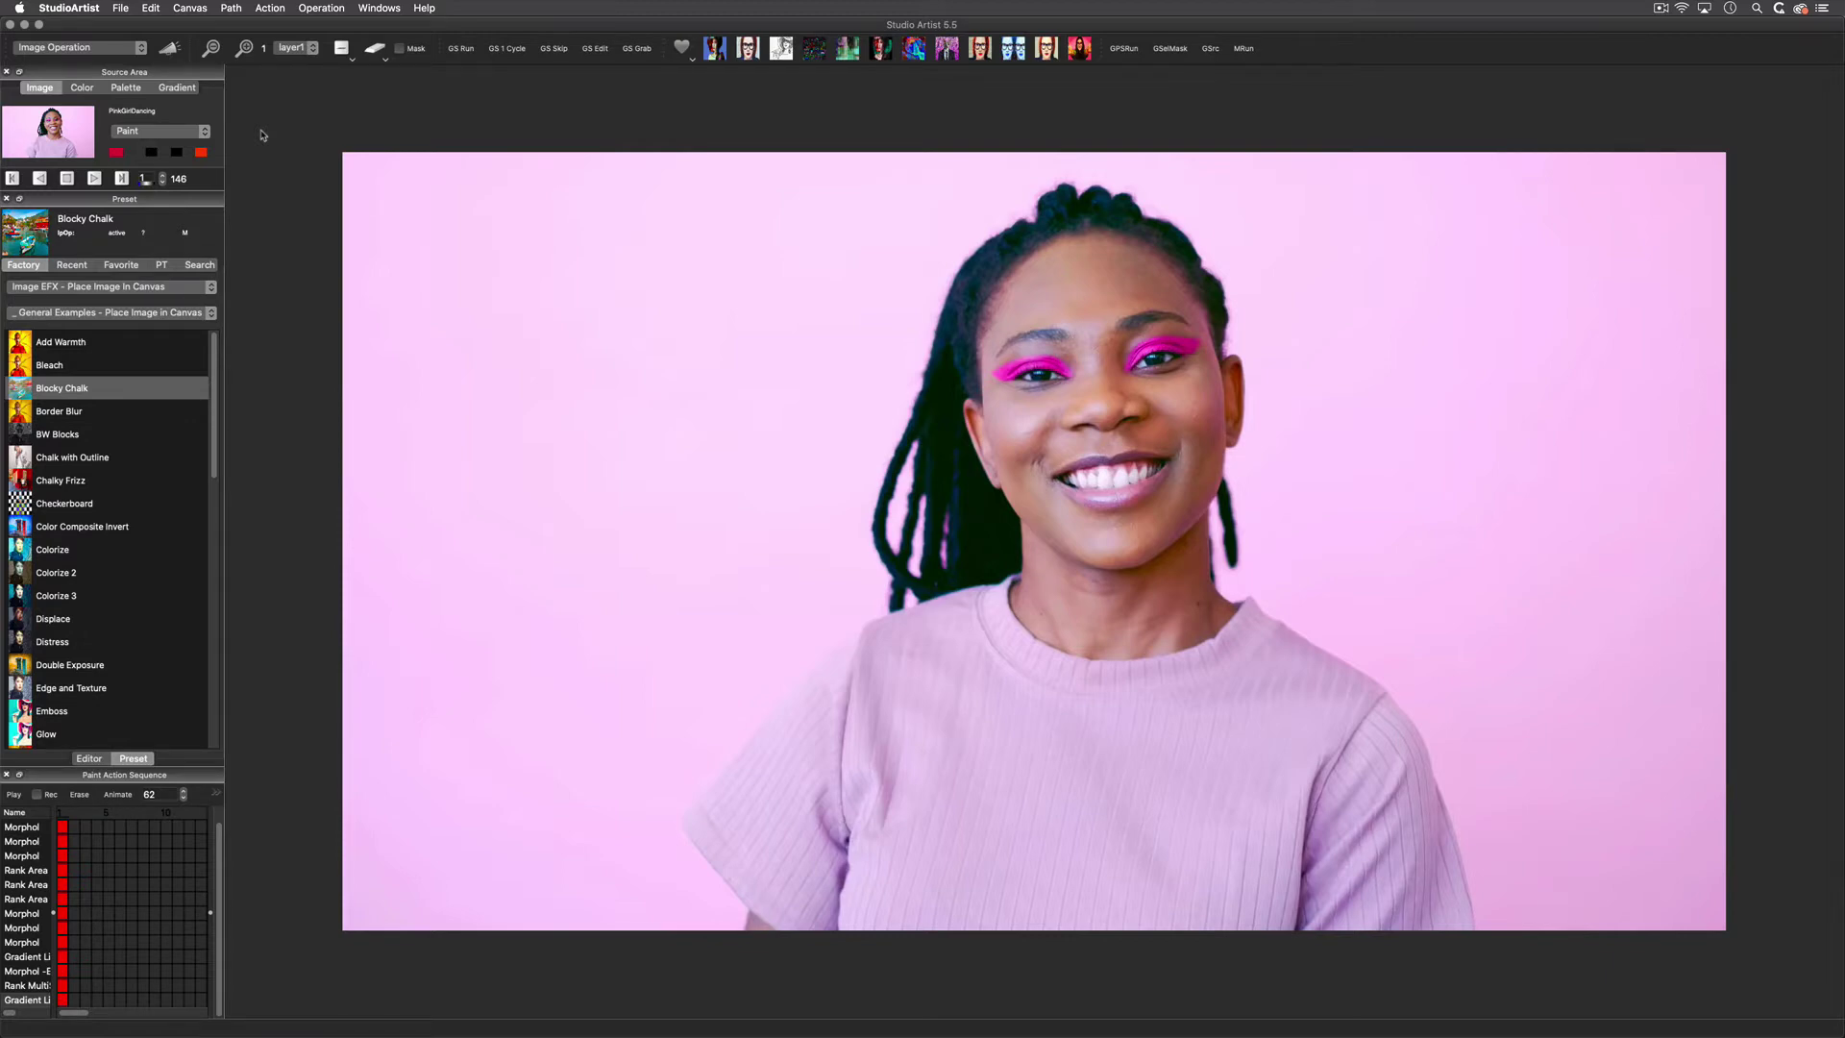
Switch to Paint Action Sequence mode and load the Acrylic preset from Movies or Still Art PASeq Scripts
click(80, 47)
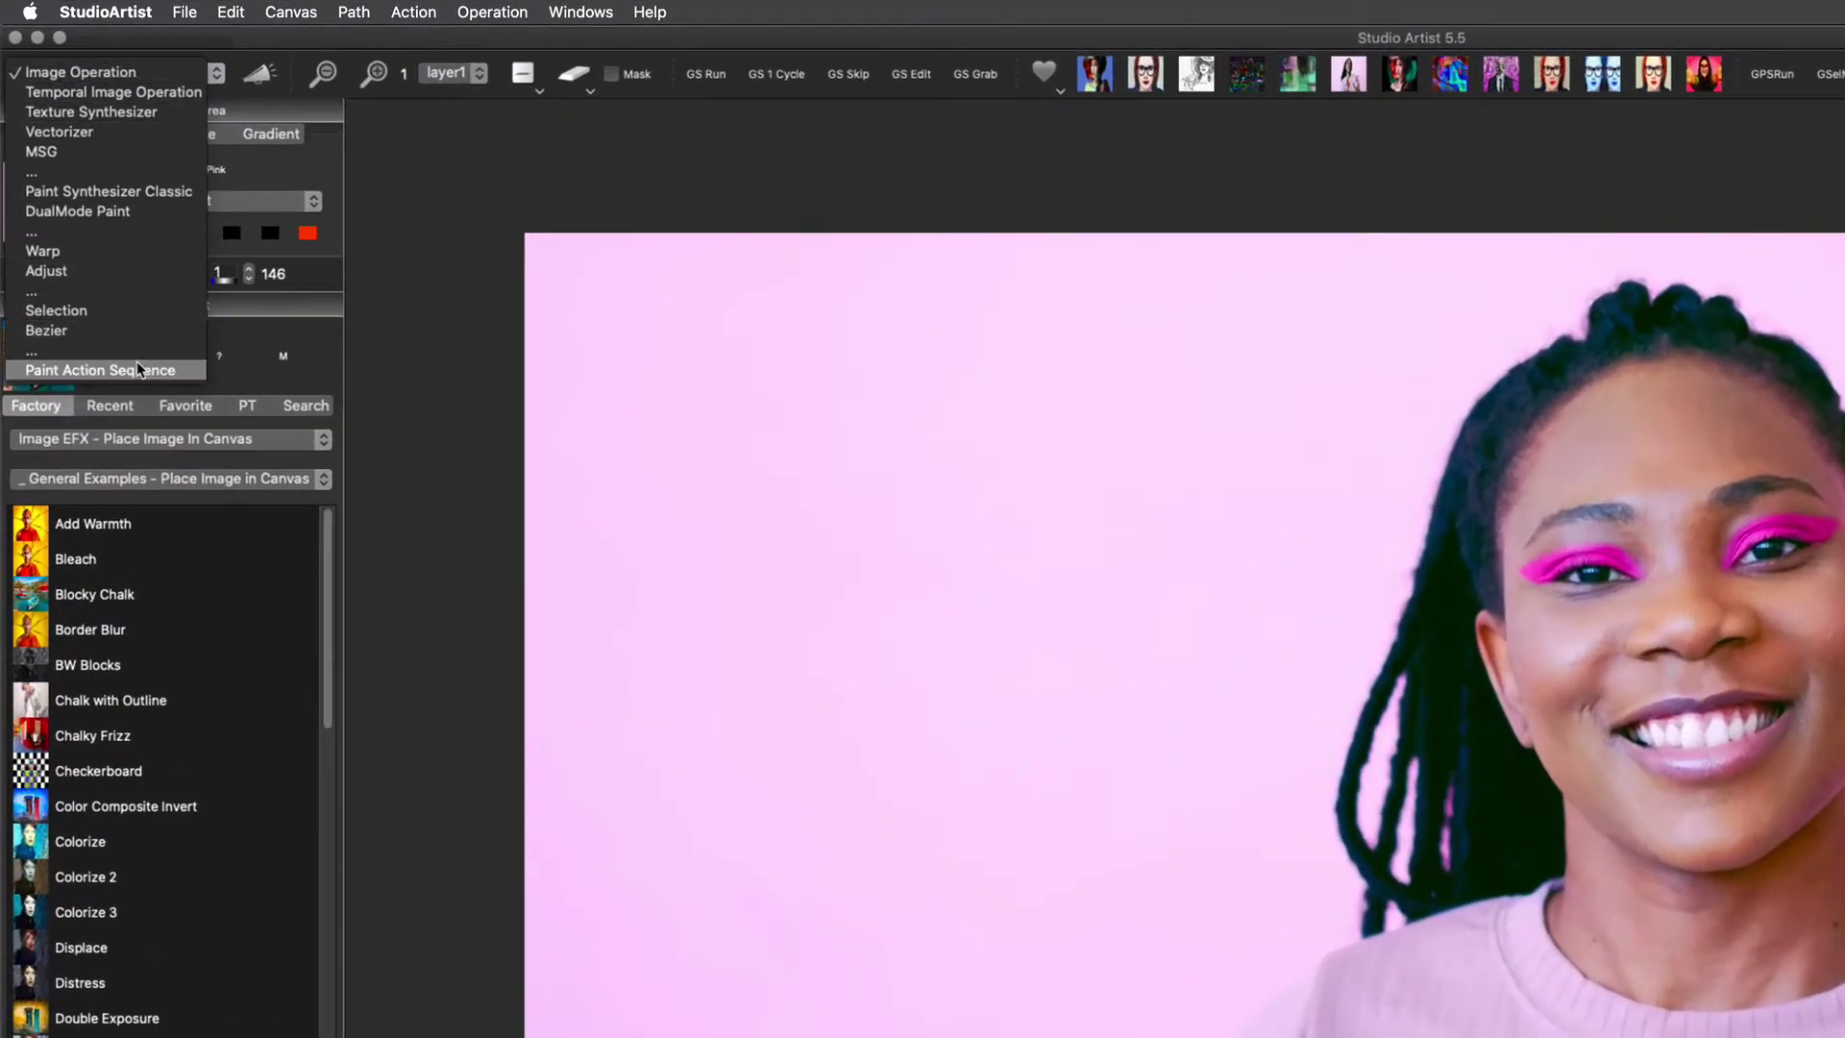
click(137, 370)
click(177, 439)
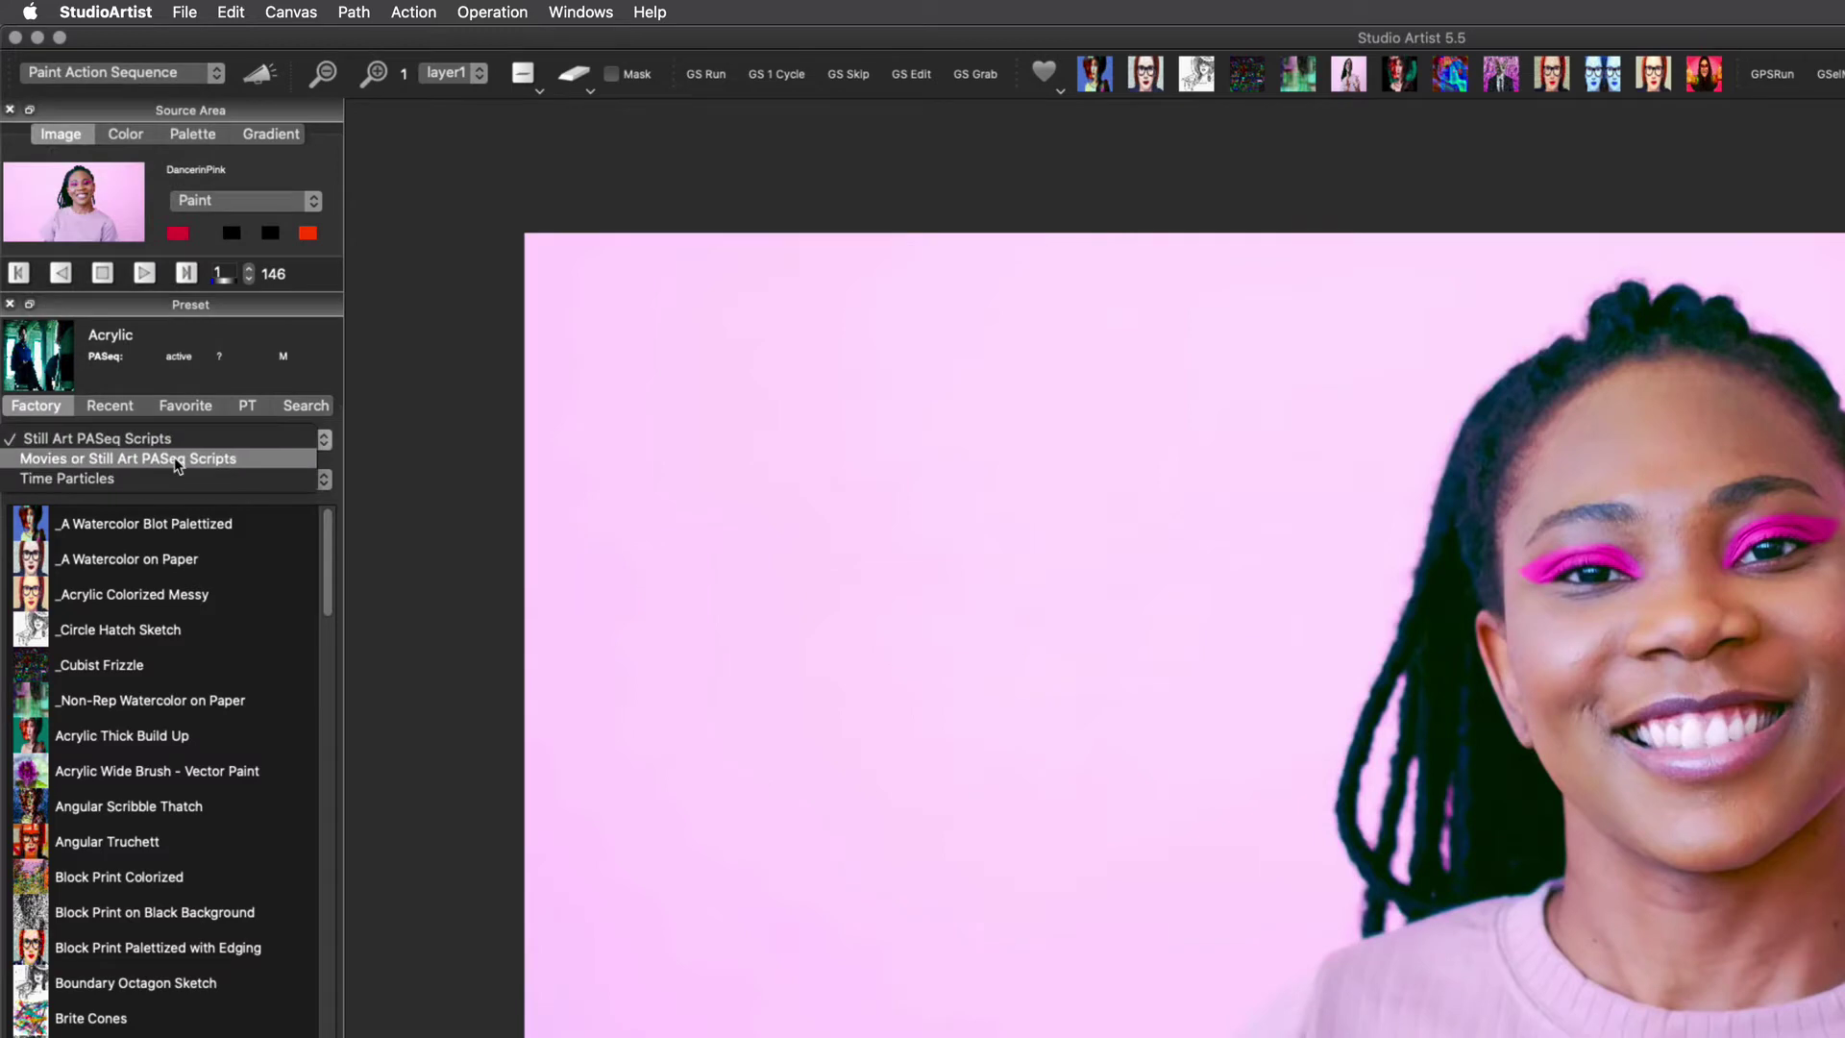
click(177, 459)
click(104, 527)
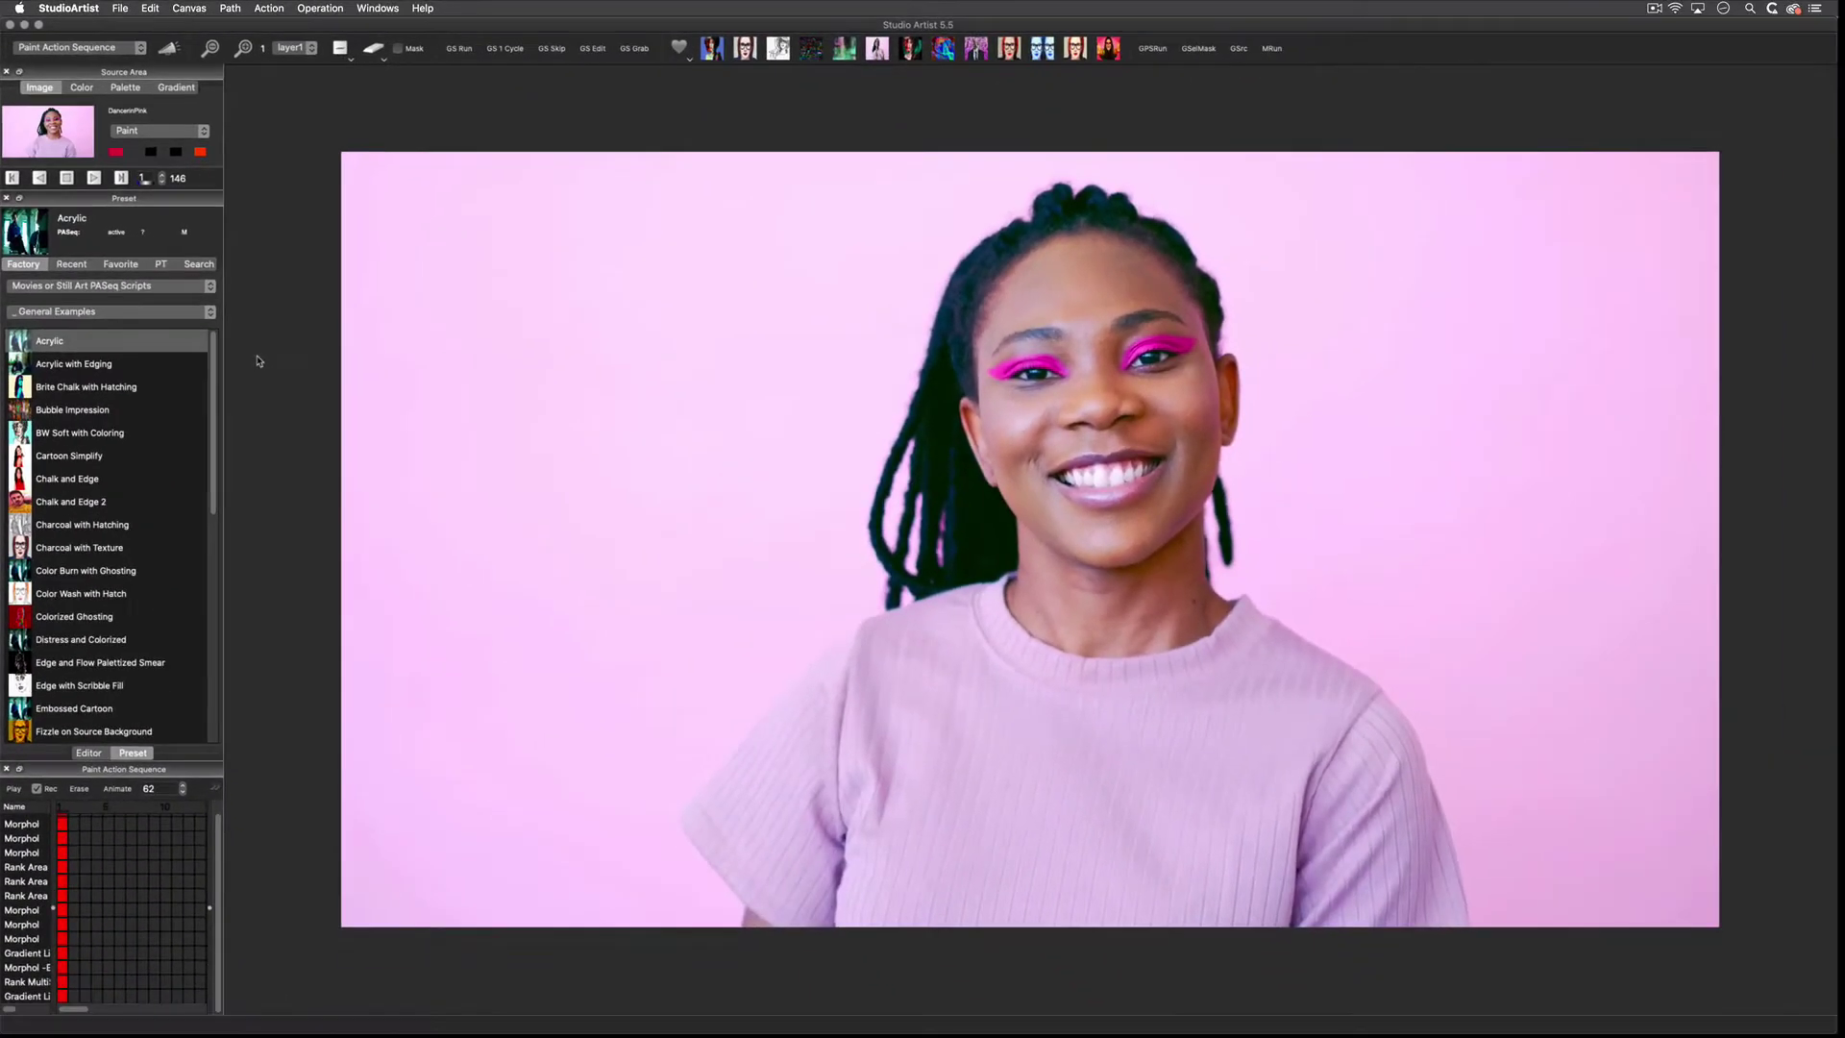
click(120, 8)
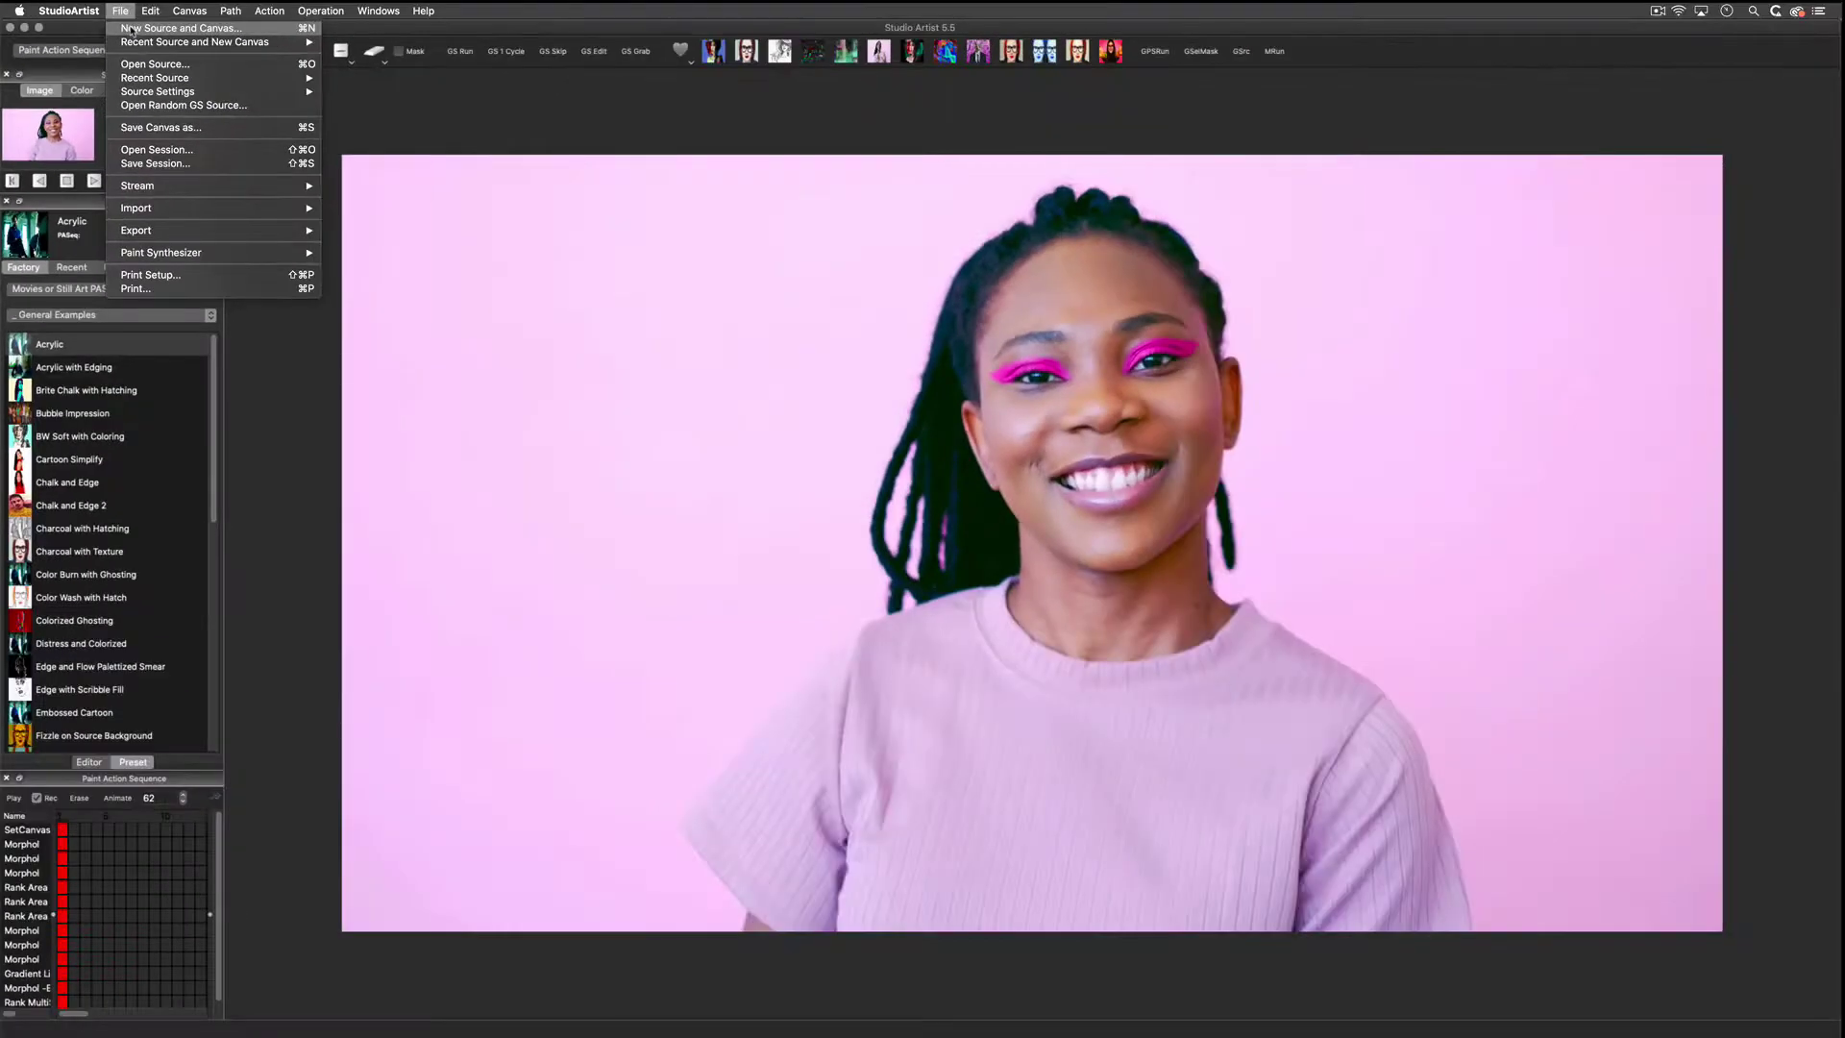
Open DancerinPink.mp4 from the Movies folder as the source with a 1920 × 1080 canvas
click(131, 29)
scroll(798, 400, down, 10)
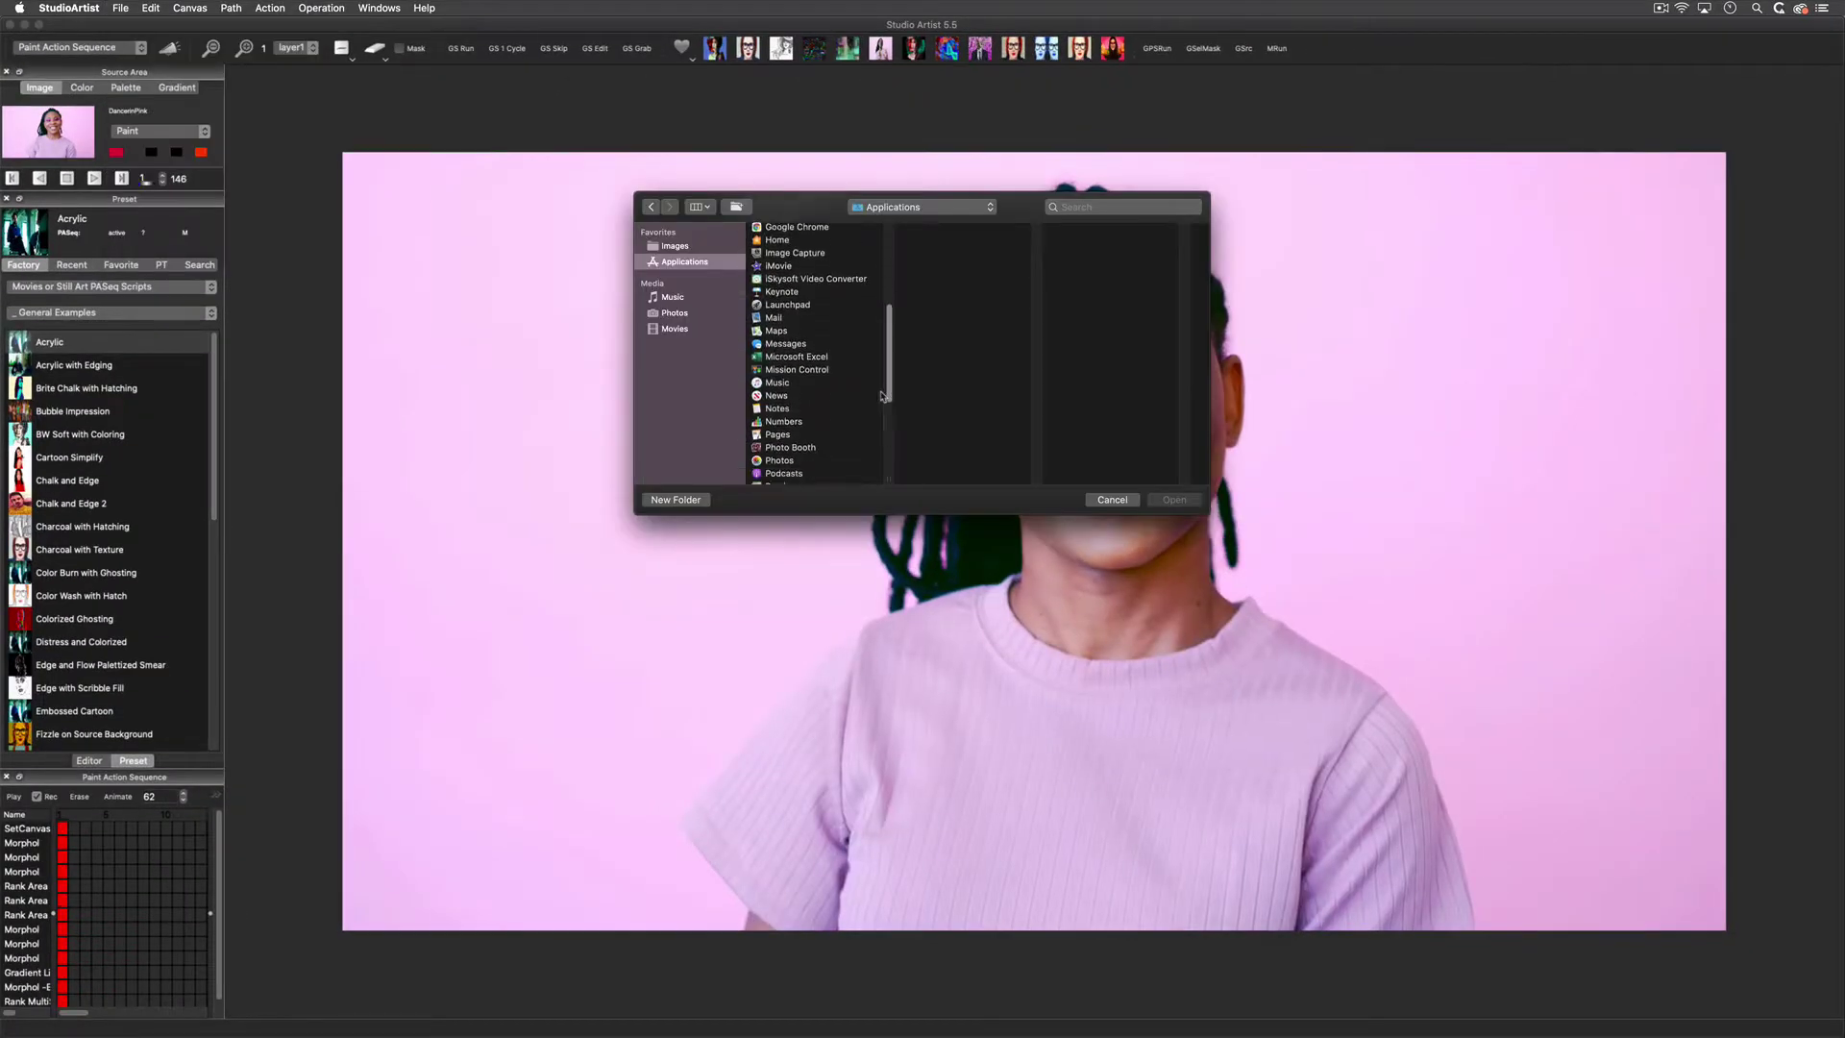
click(798, 387)
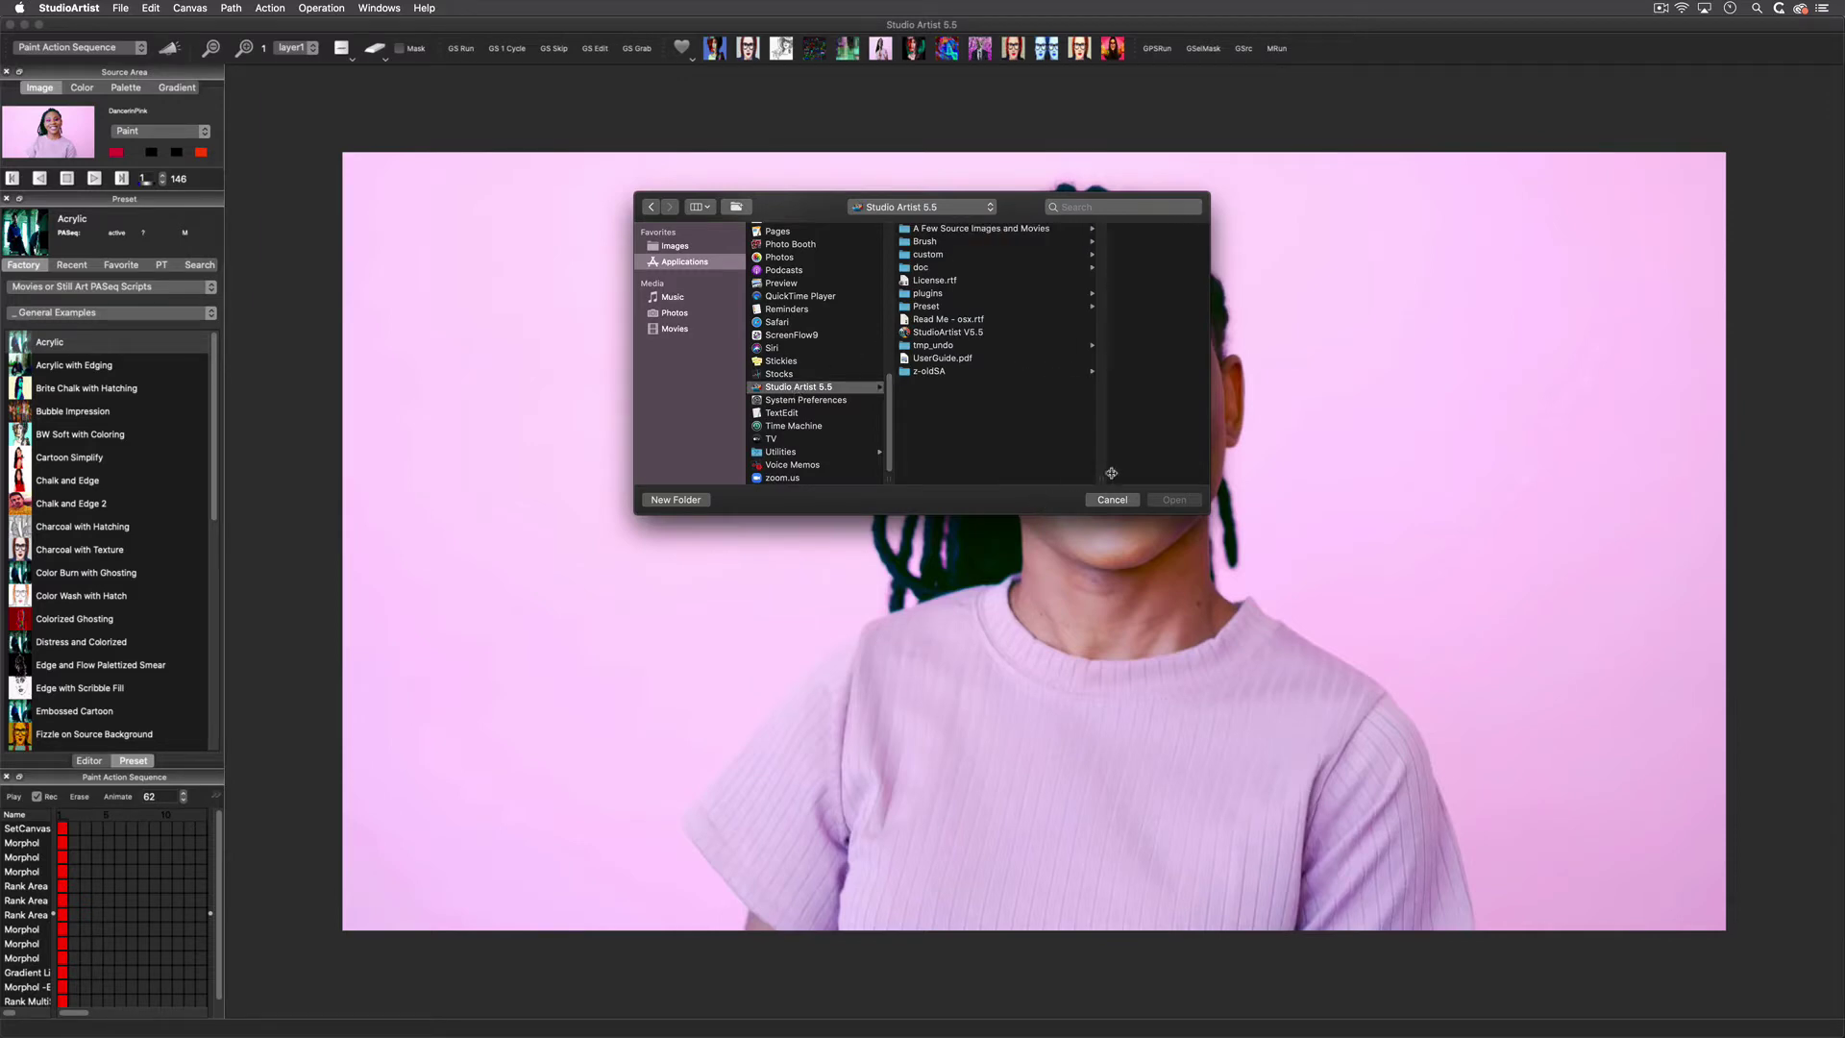
click(1011, 230)
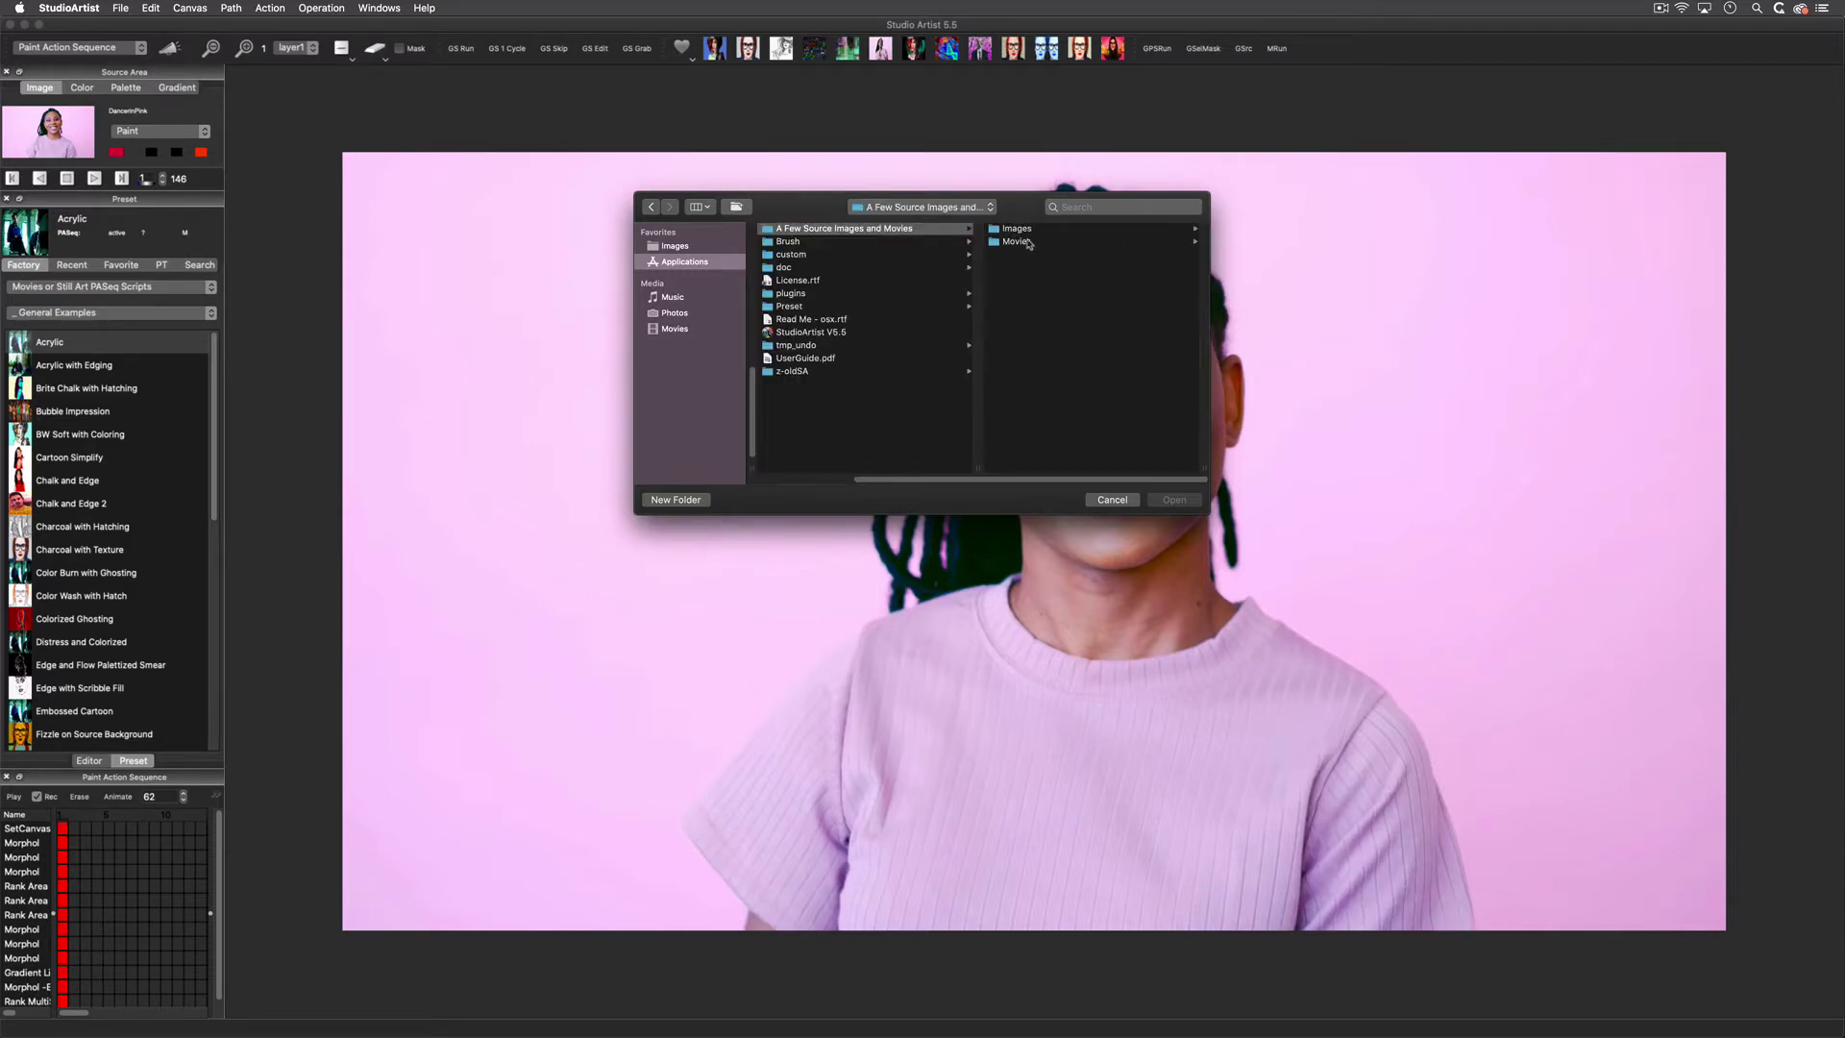
click(1009, 241)
click(1021, 267)
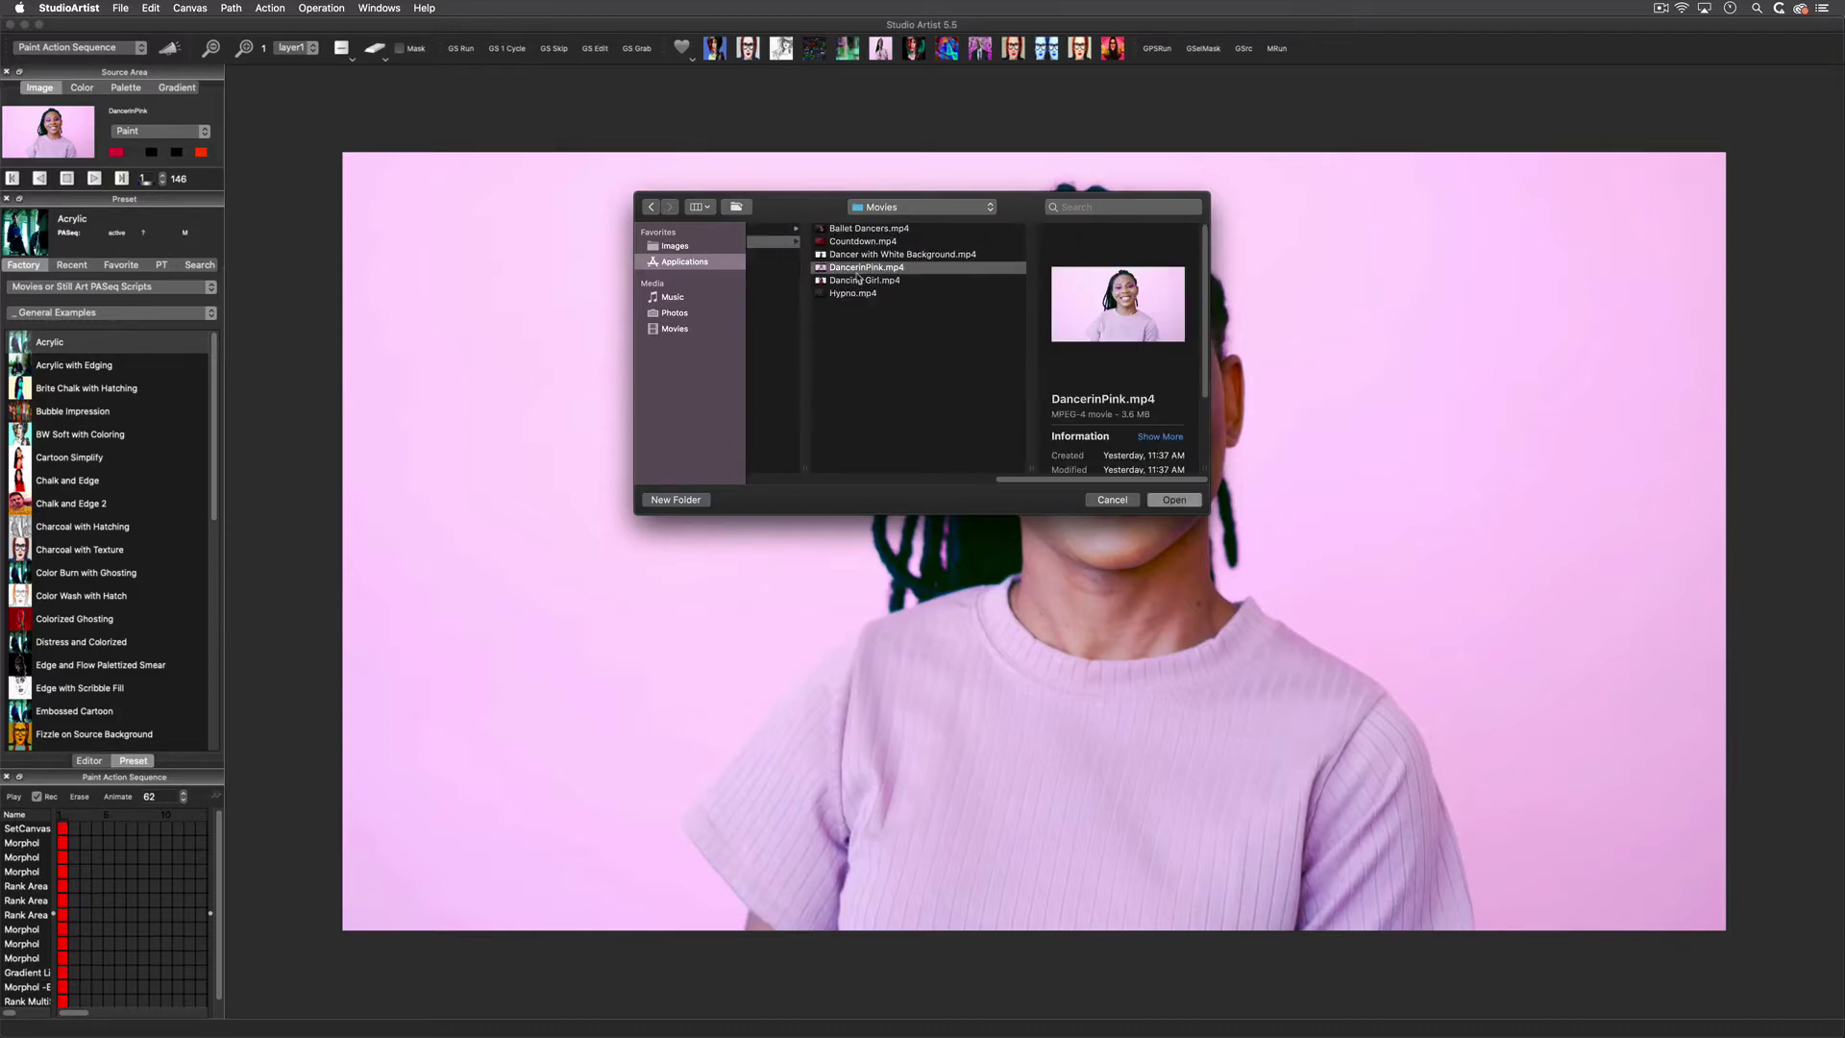
click(1176, 503)
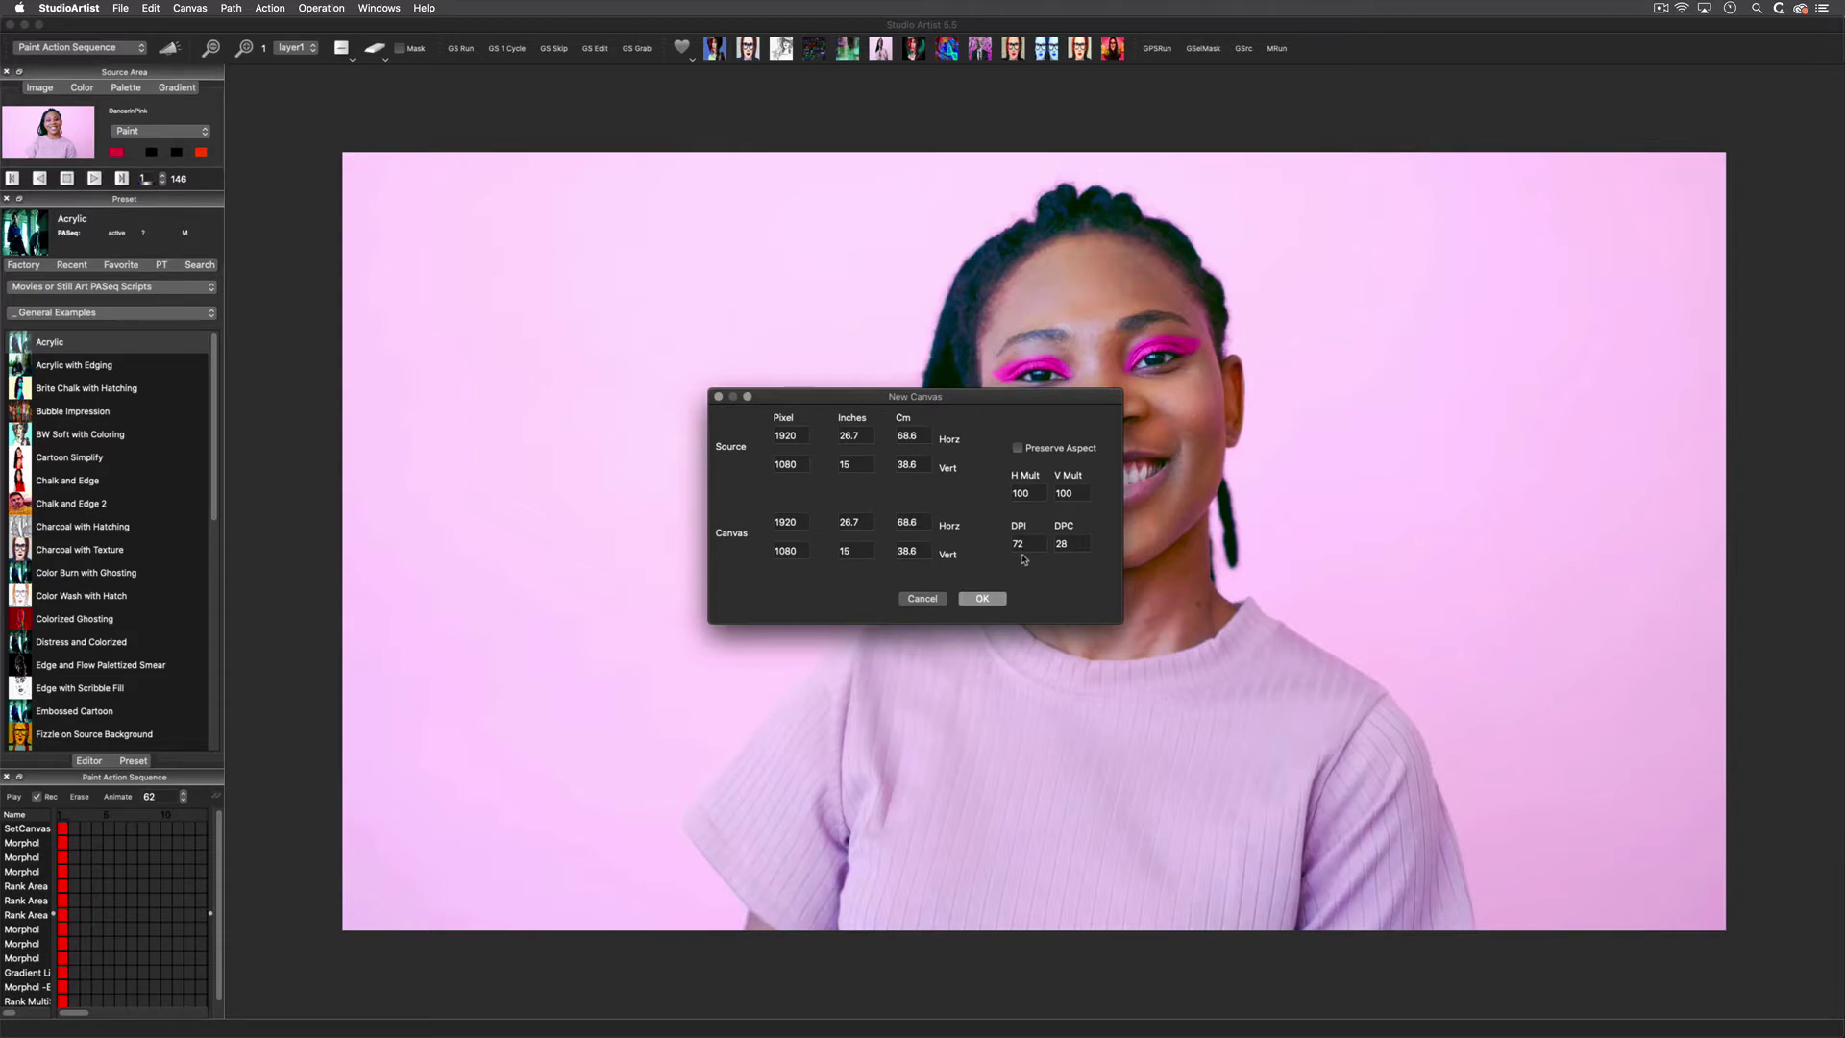
click(982, 598)
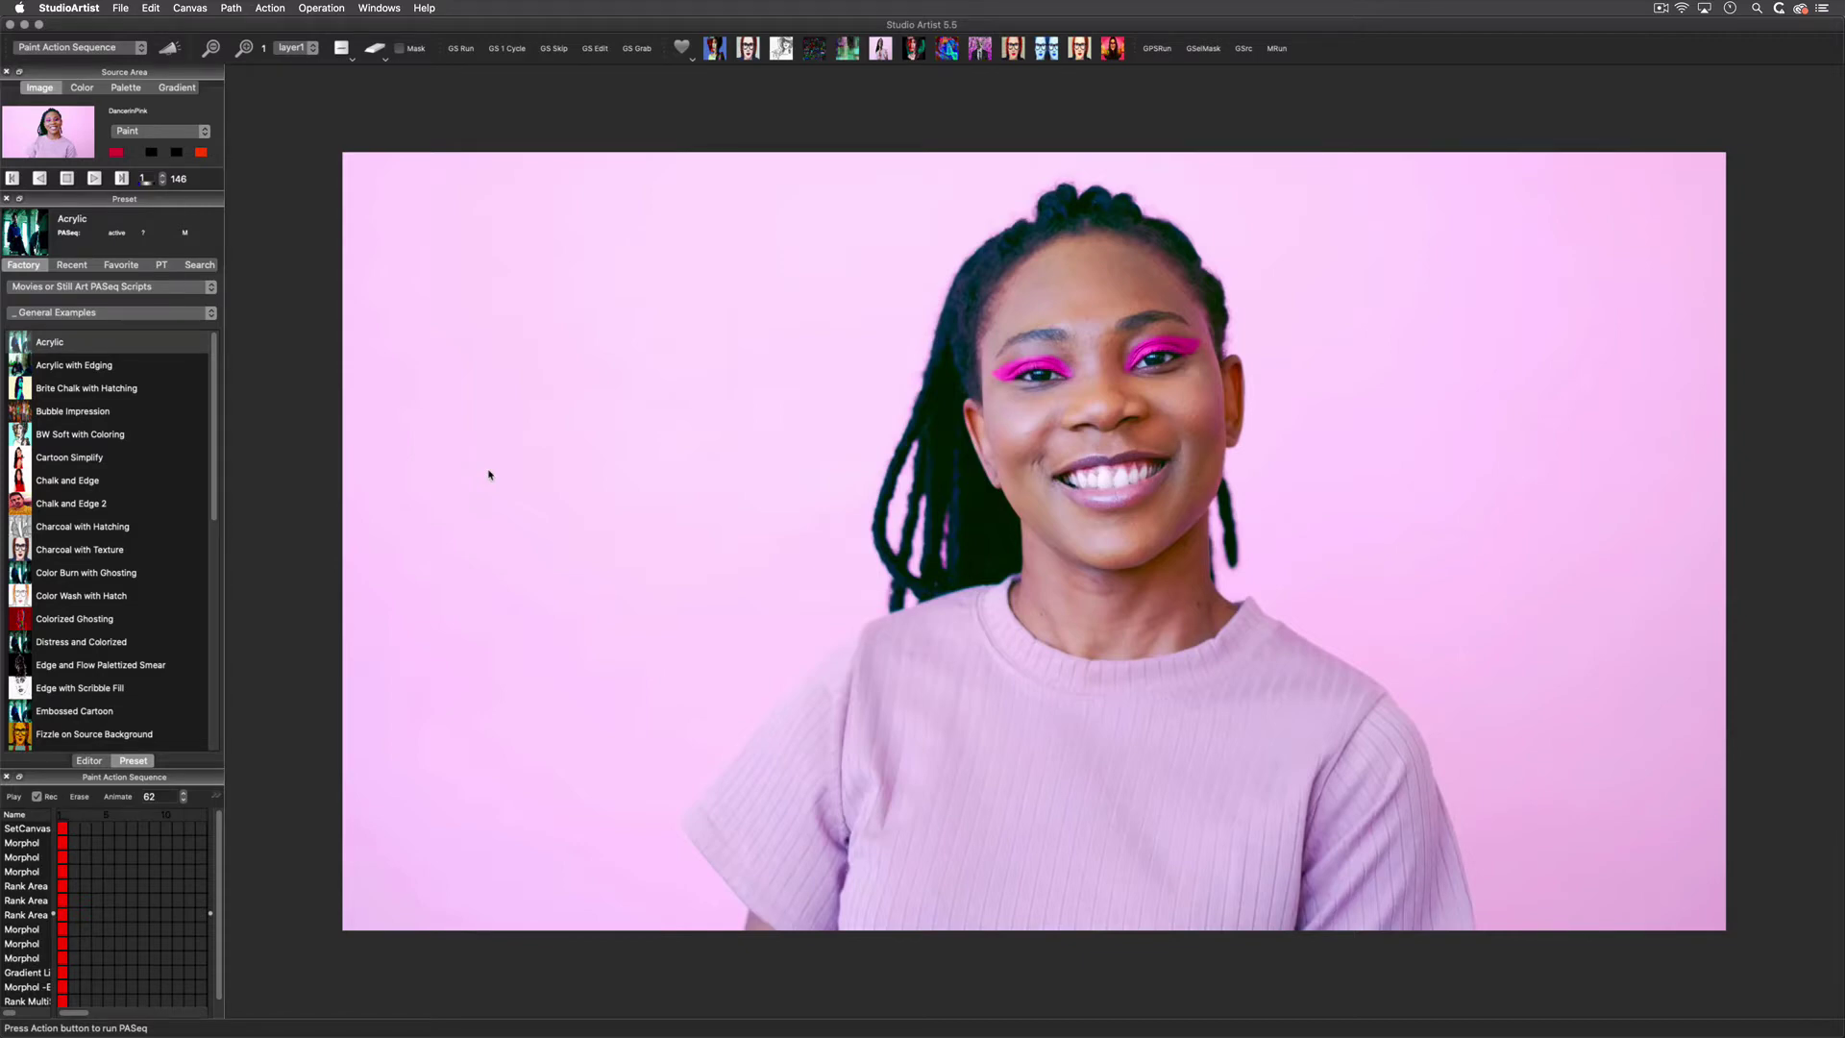
Reload the Acrylic preset and run it on the dancer's first frame
click(123, 342)
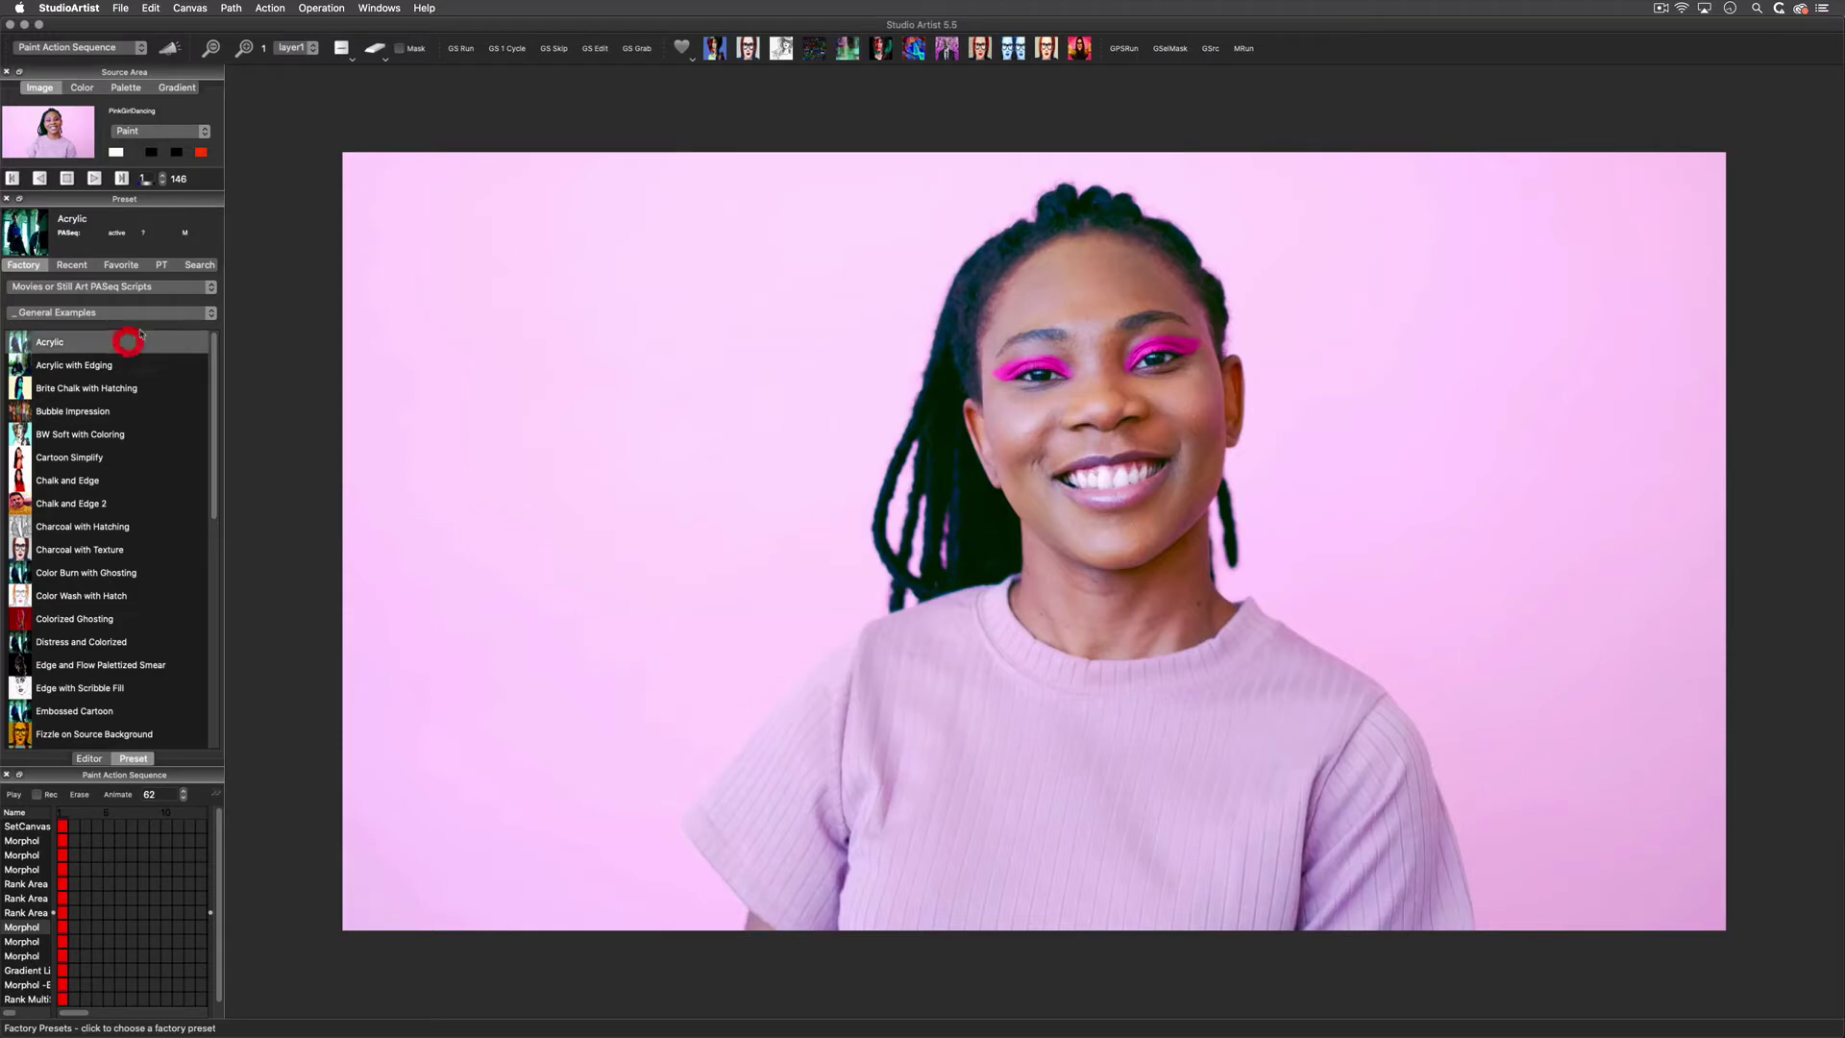
click(169, 47)
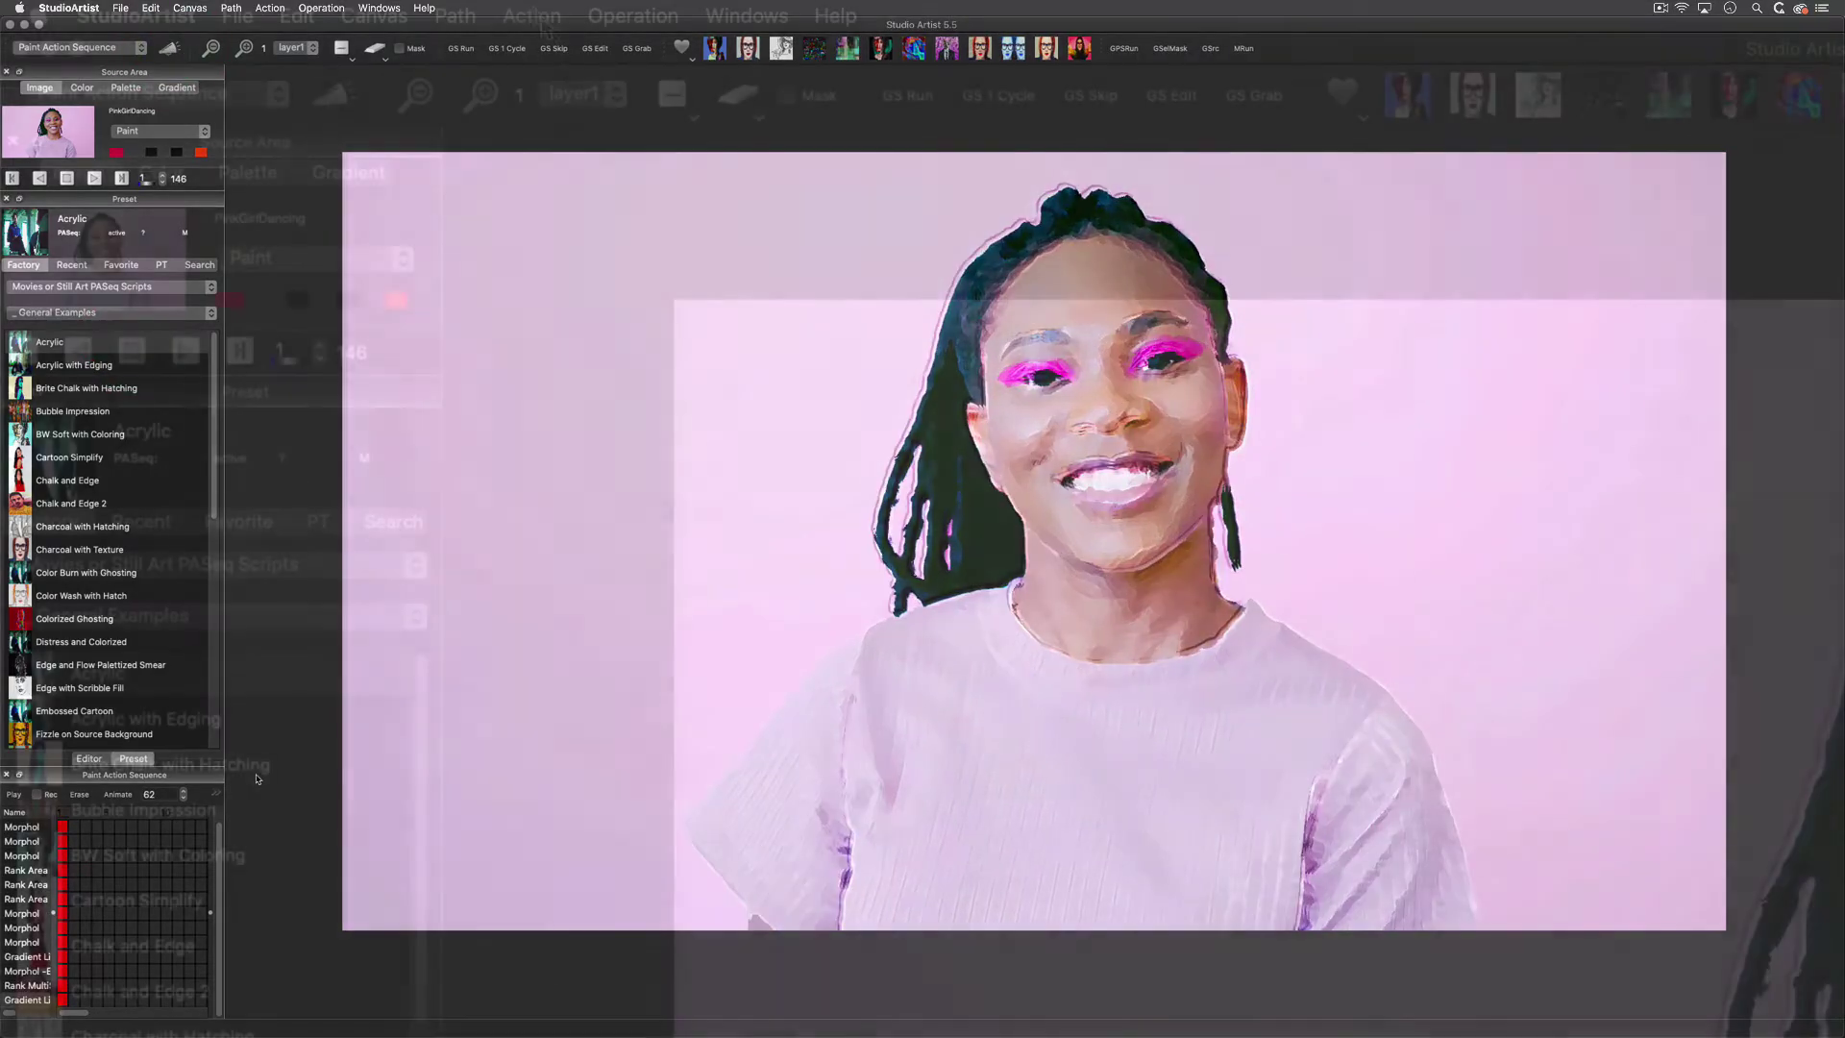
click(270, 8)
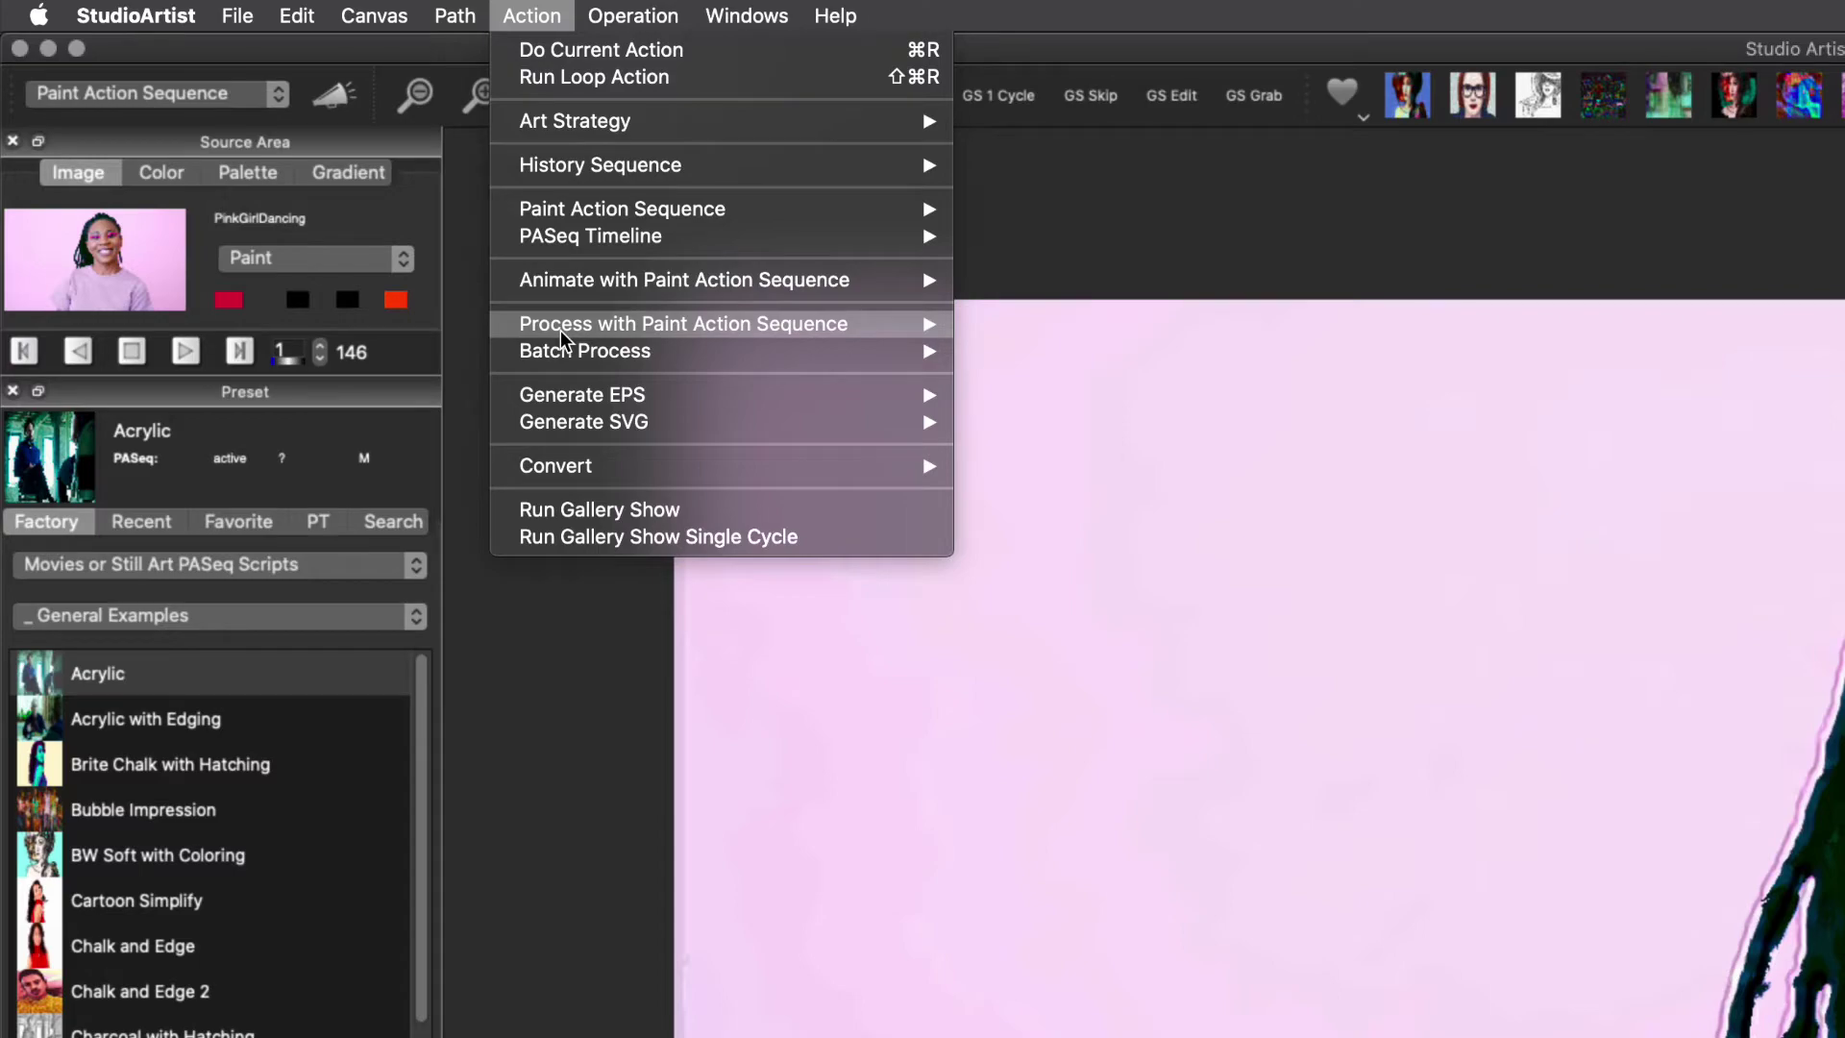
Render the whole source through the Acrylic sequence to Acrylic.mov in the Processed folder
mouse_move(561, 330)
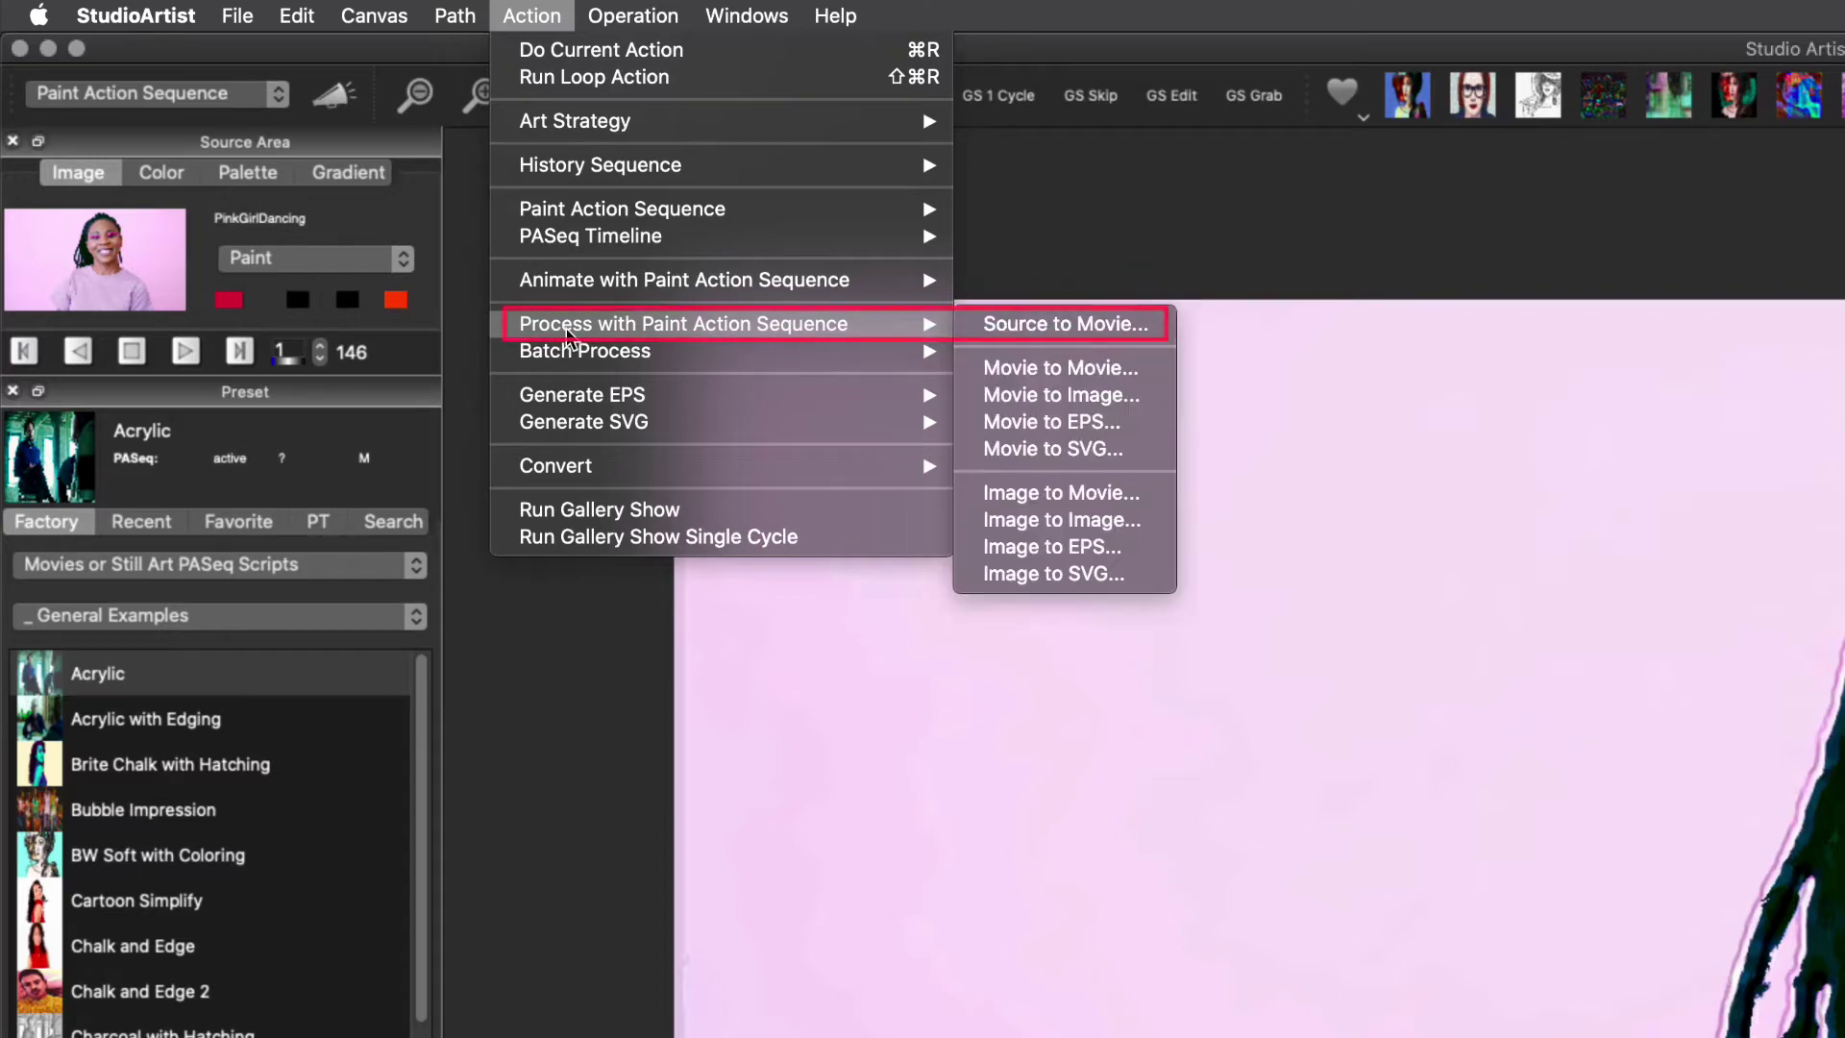
click(1100, 333)
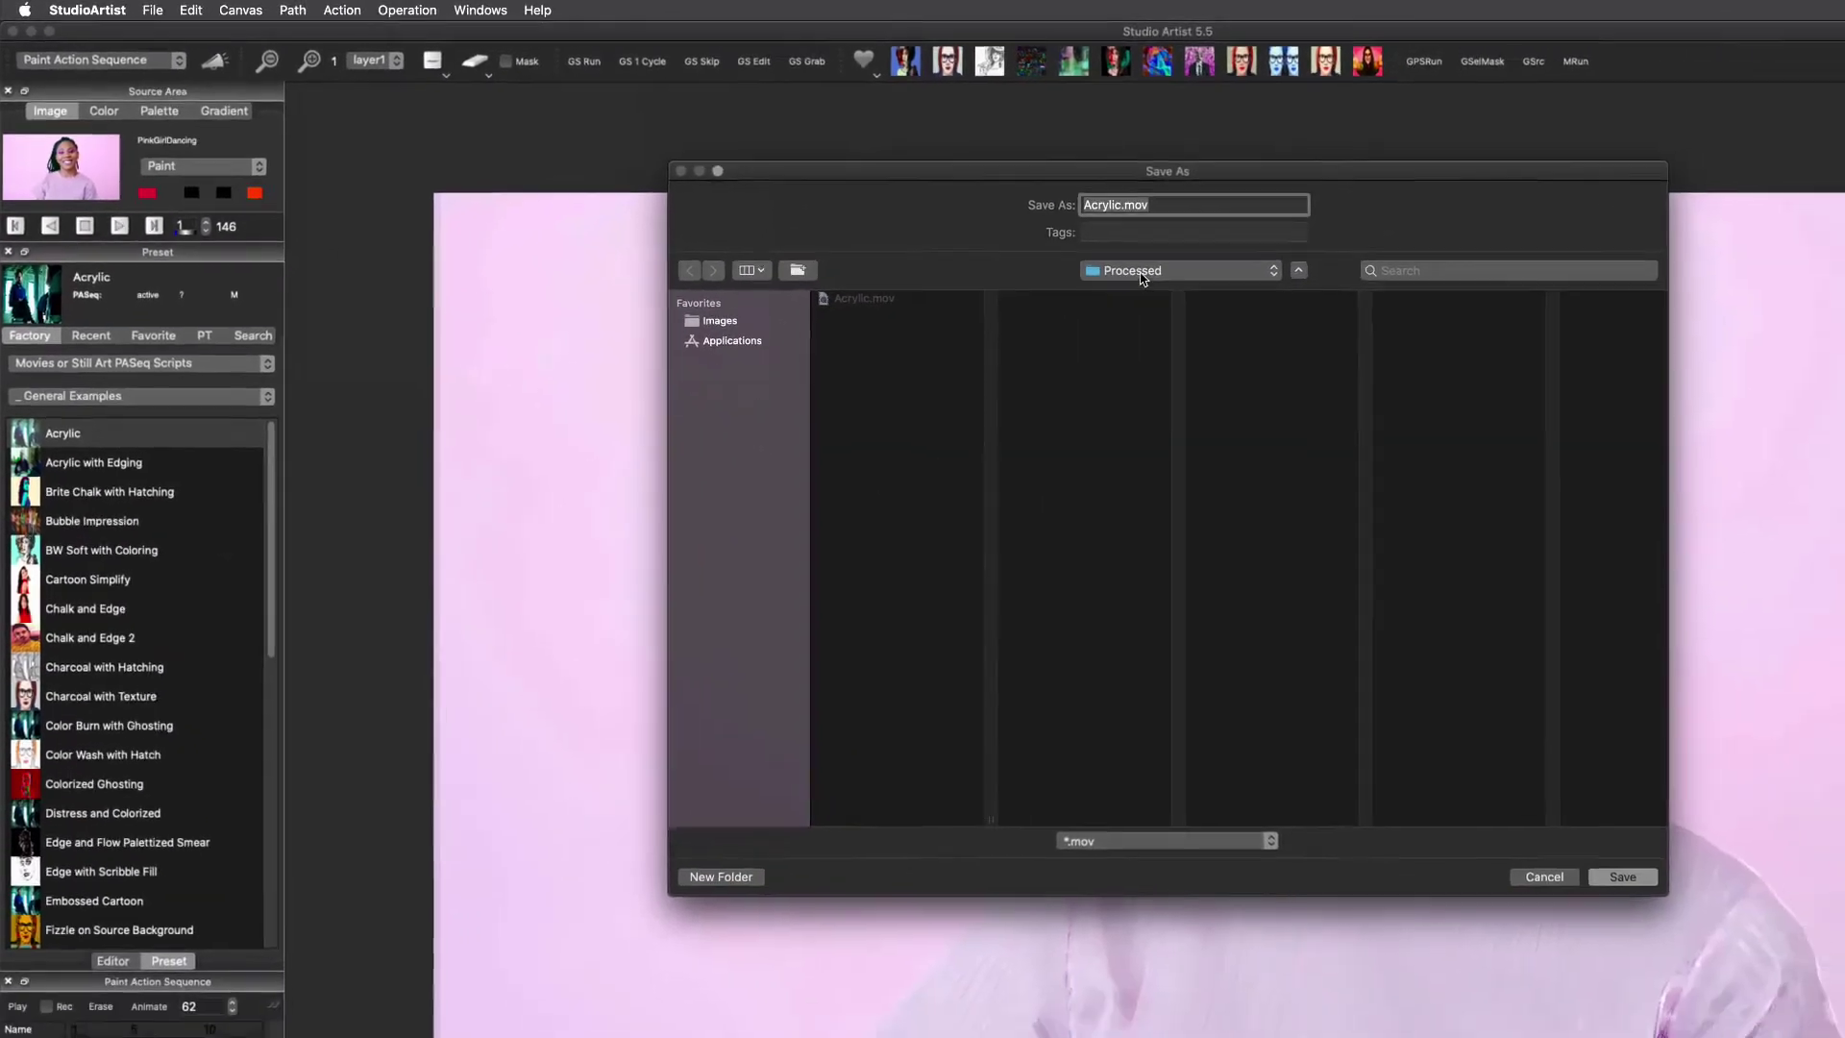
click(1117, 231)
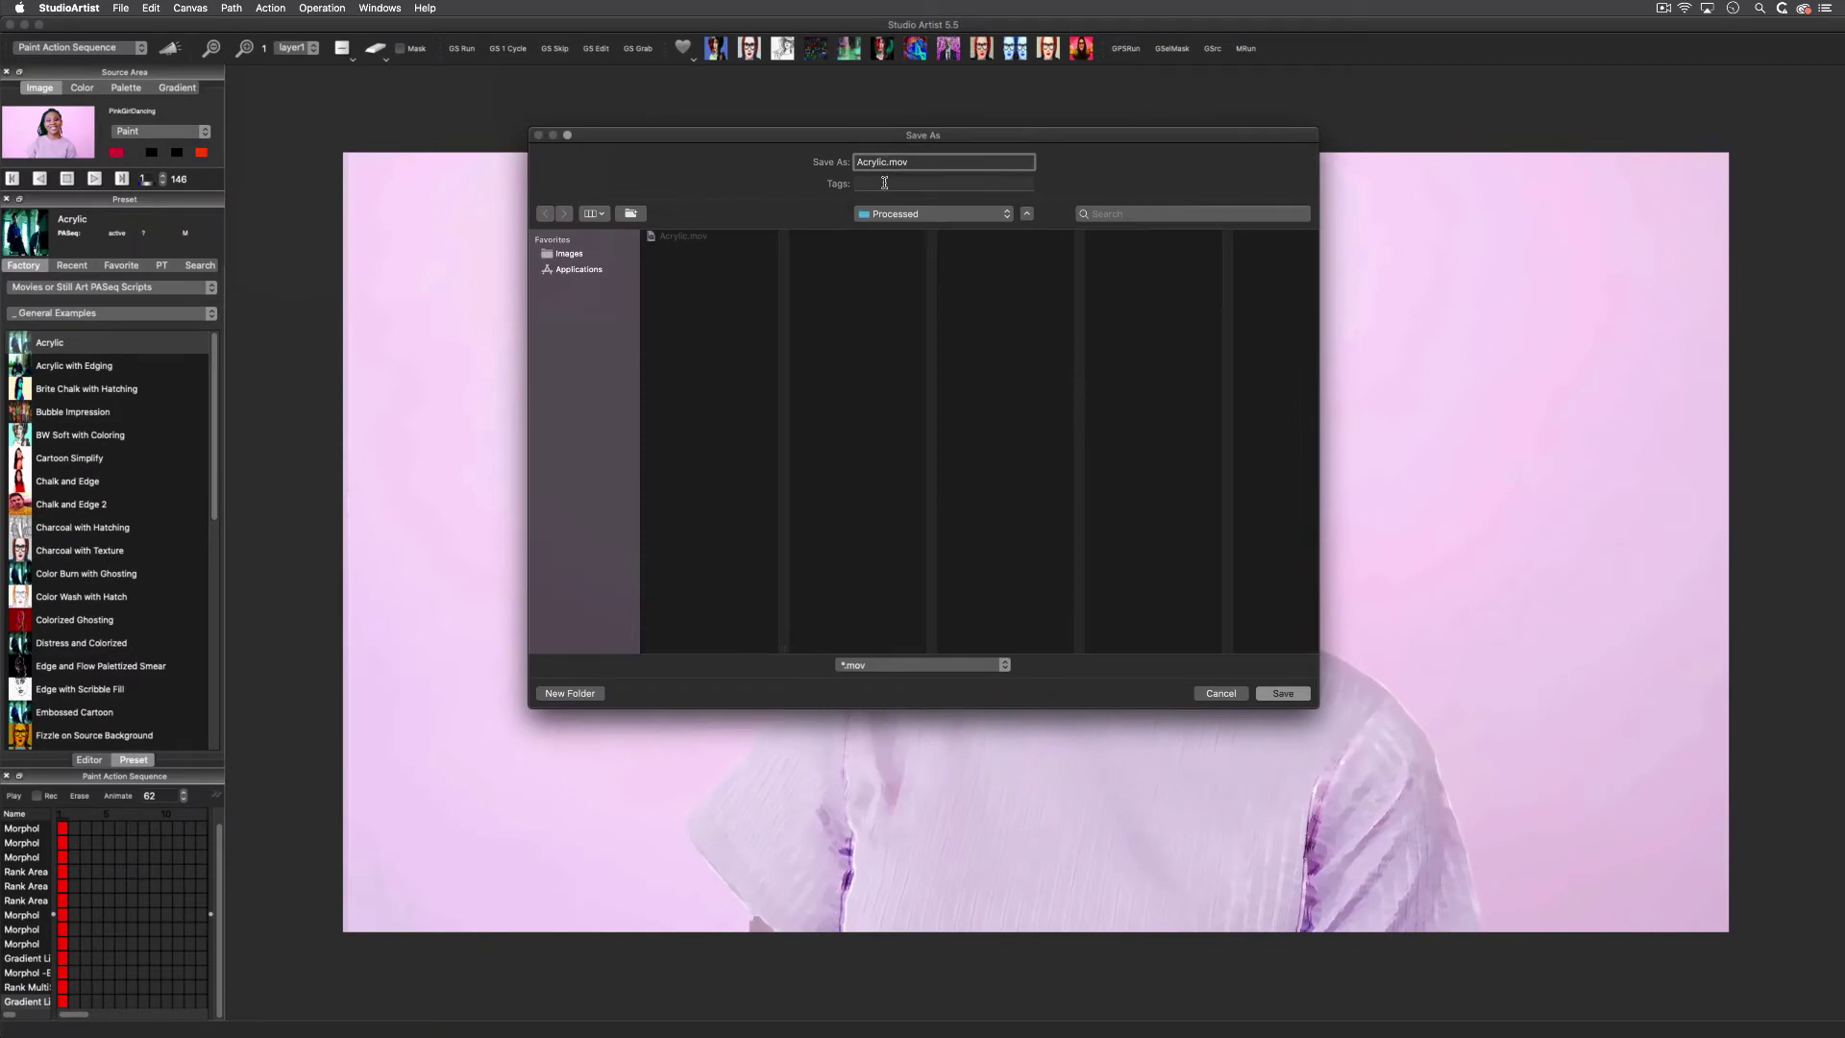
click(1296, 691)
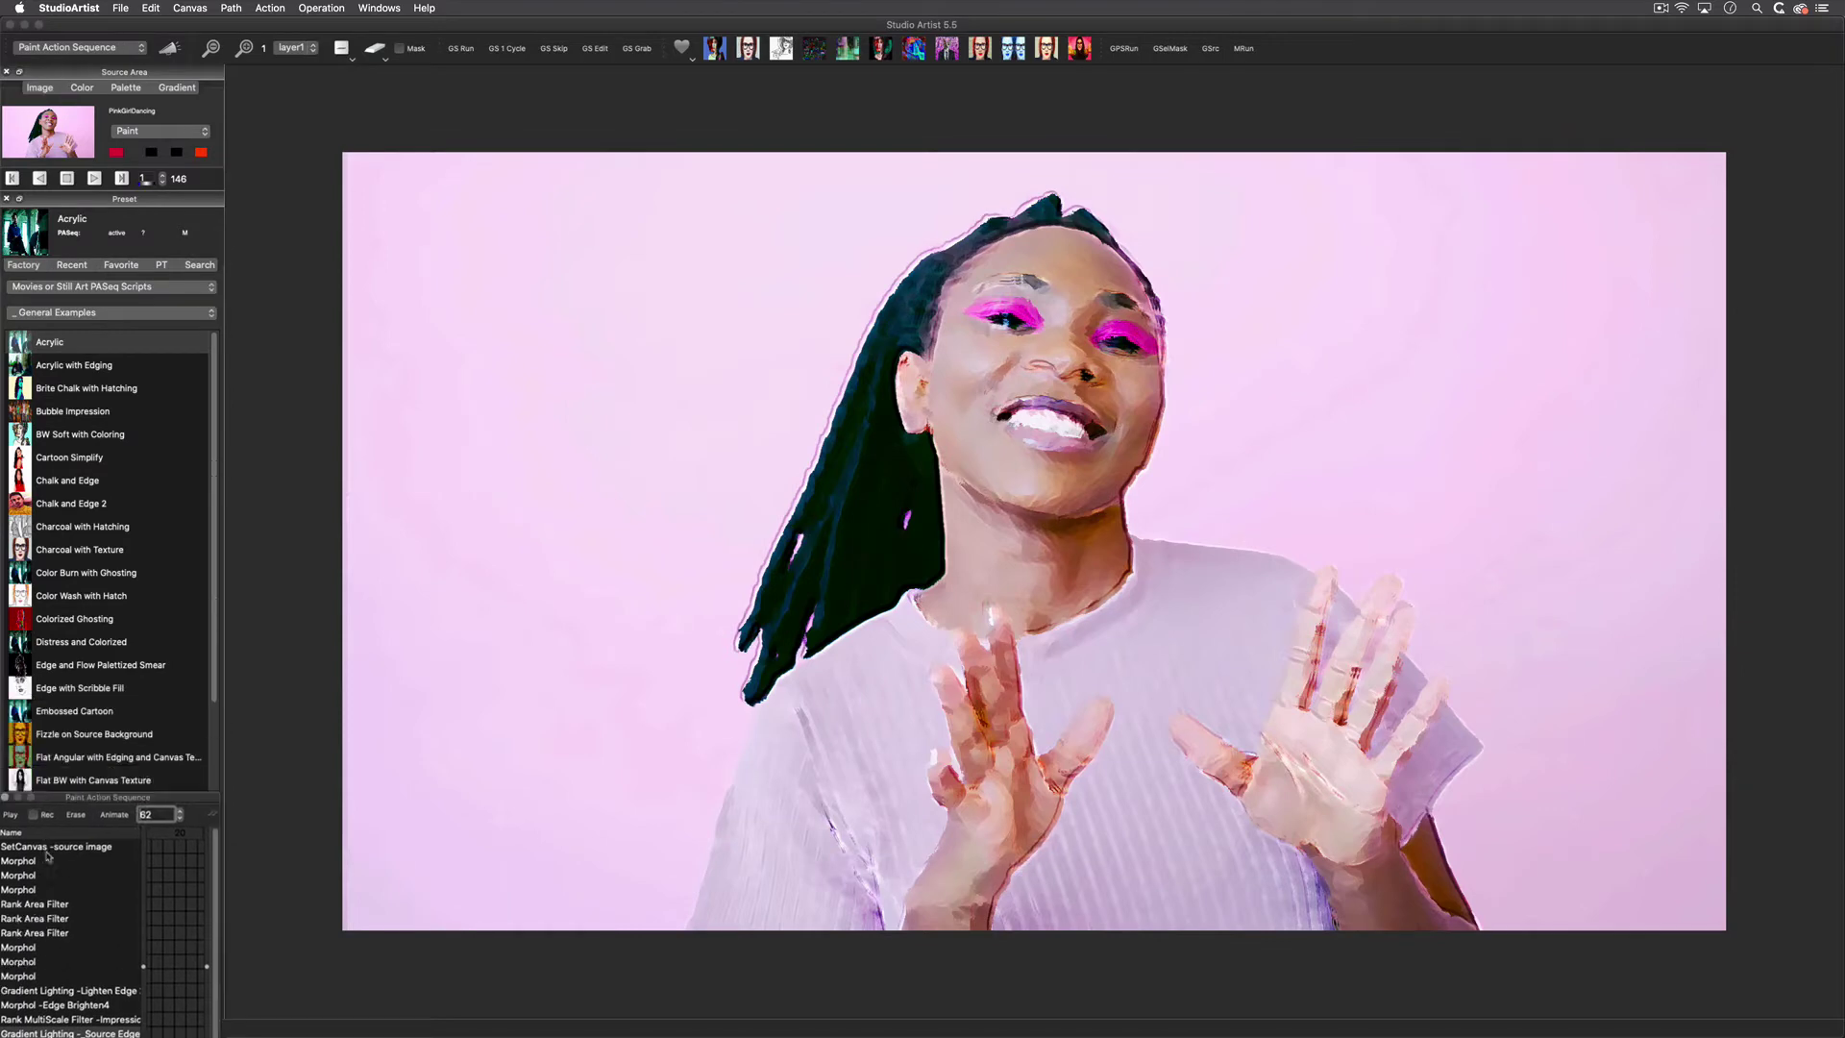
Widen the sequence panel and keyframe grid, then play back SetCanvas and the first three Morphol steps
drag(57, 1005, 365, 1009)
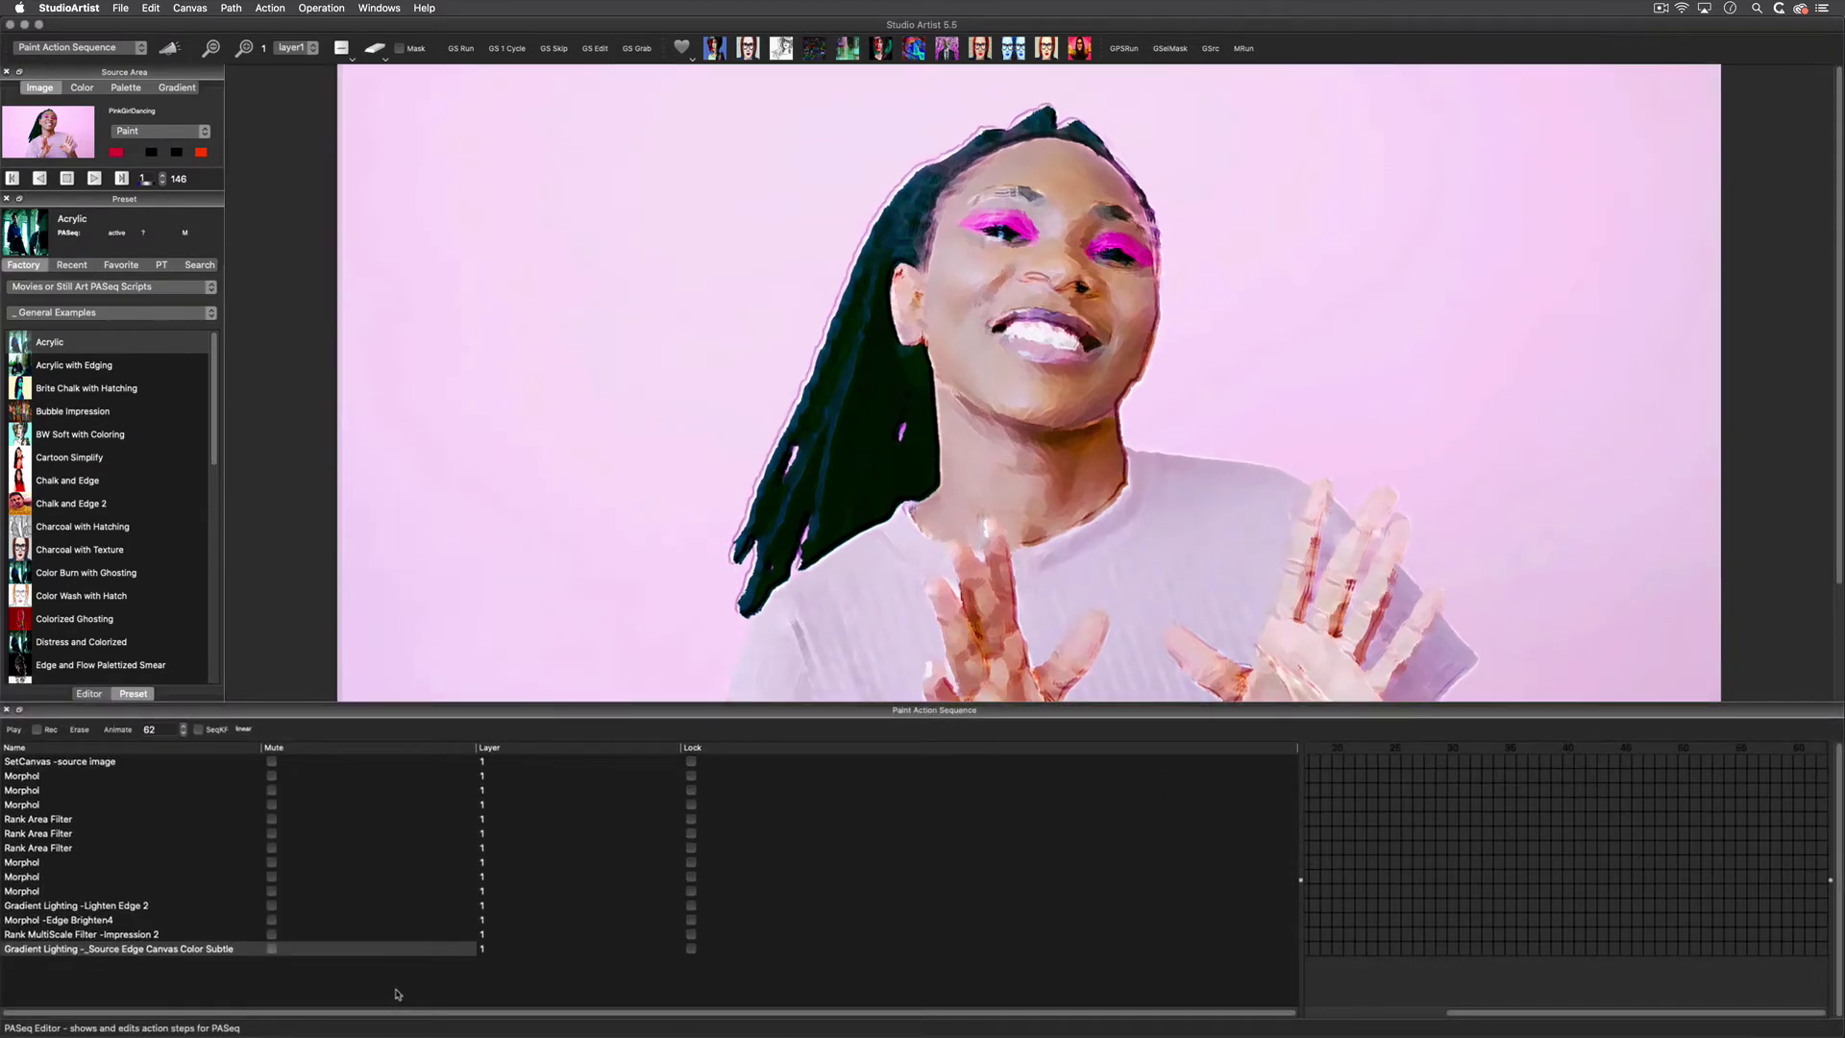
drag(1518, 1014, 1349, 1016)
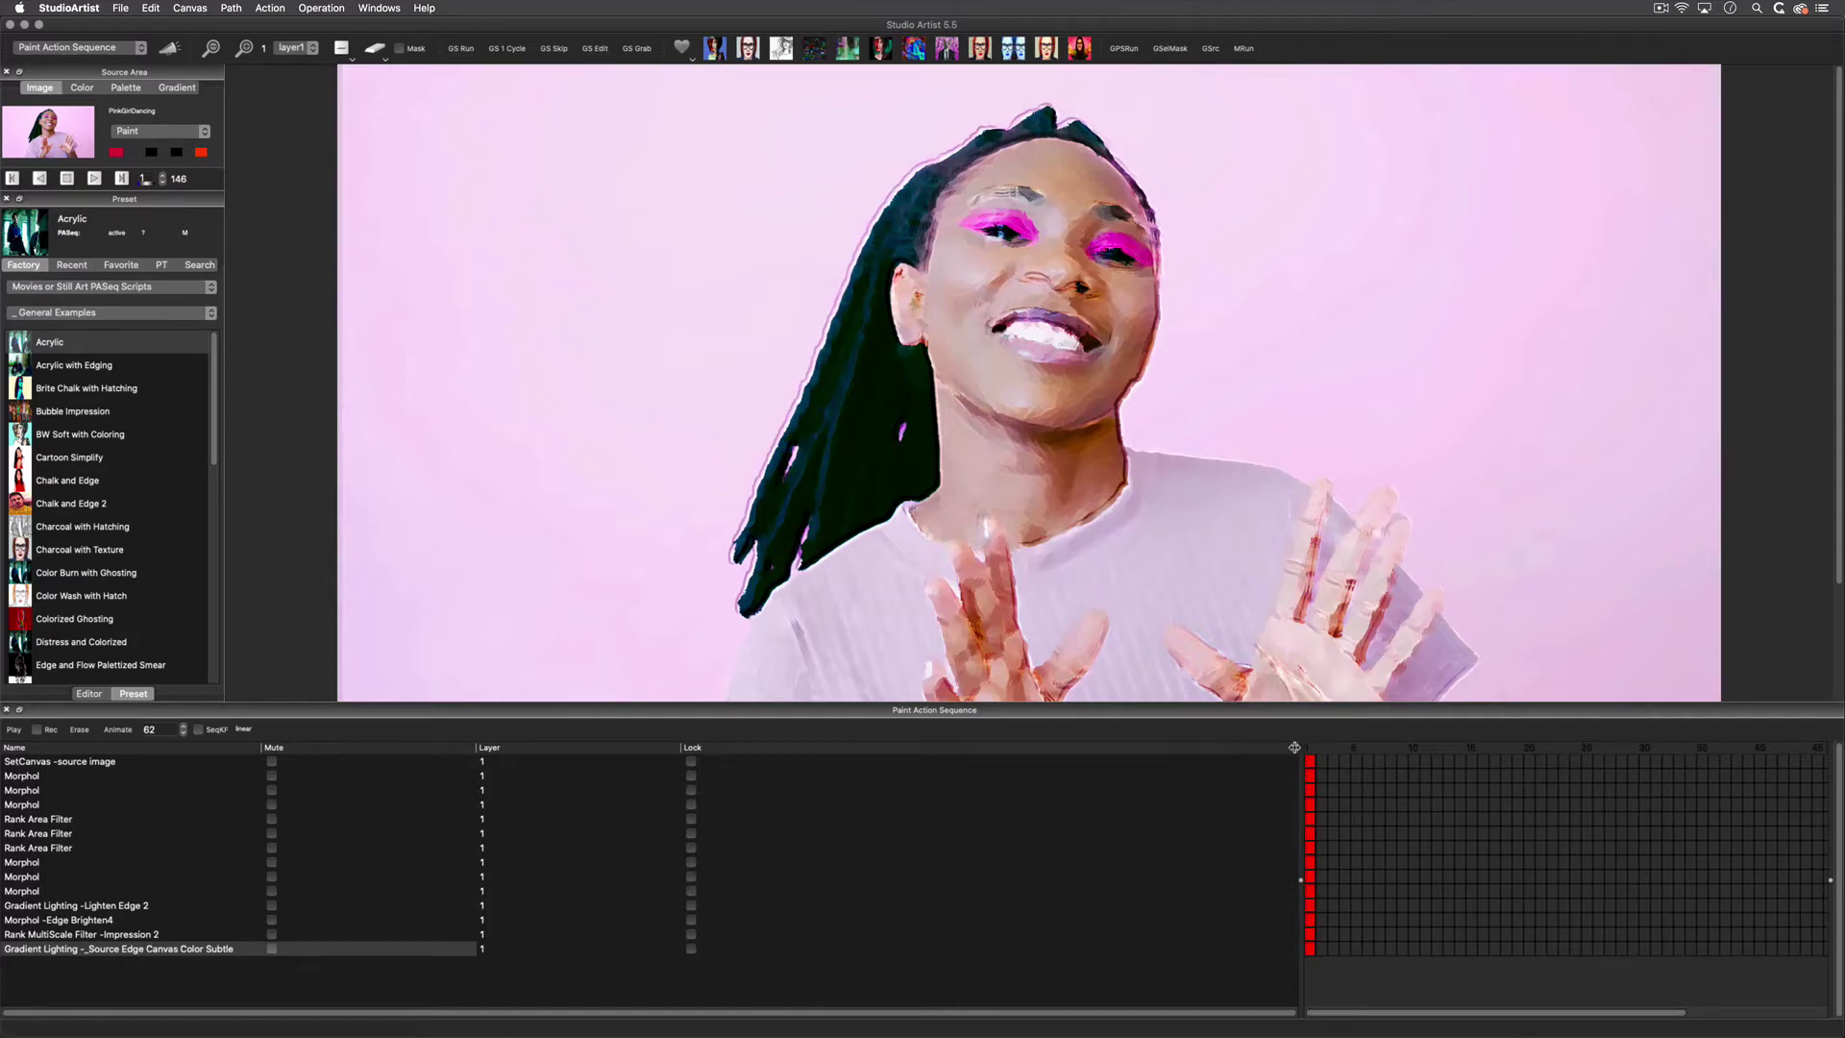
drag(1299, 749, 344, 756)
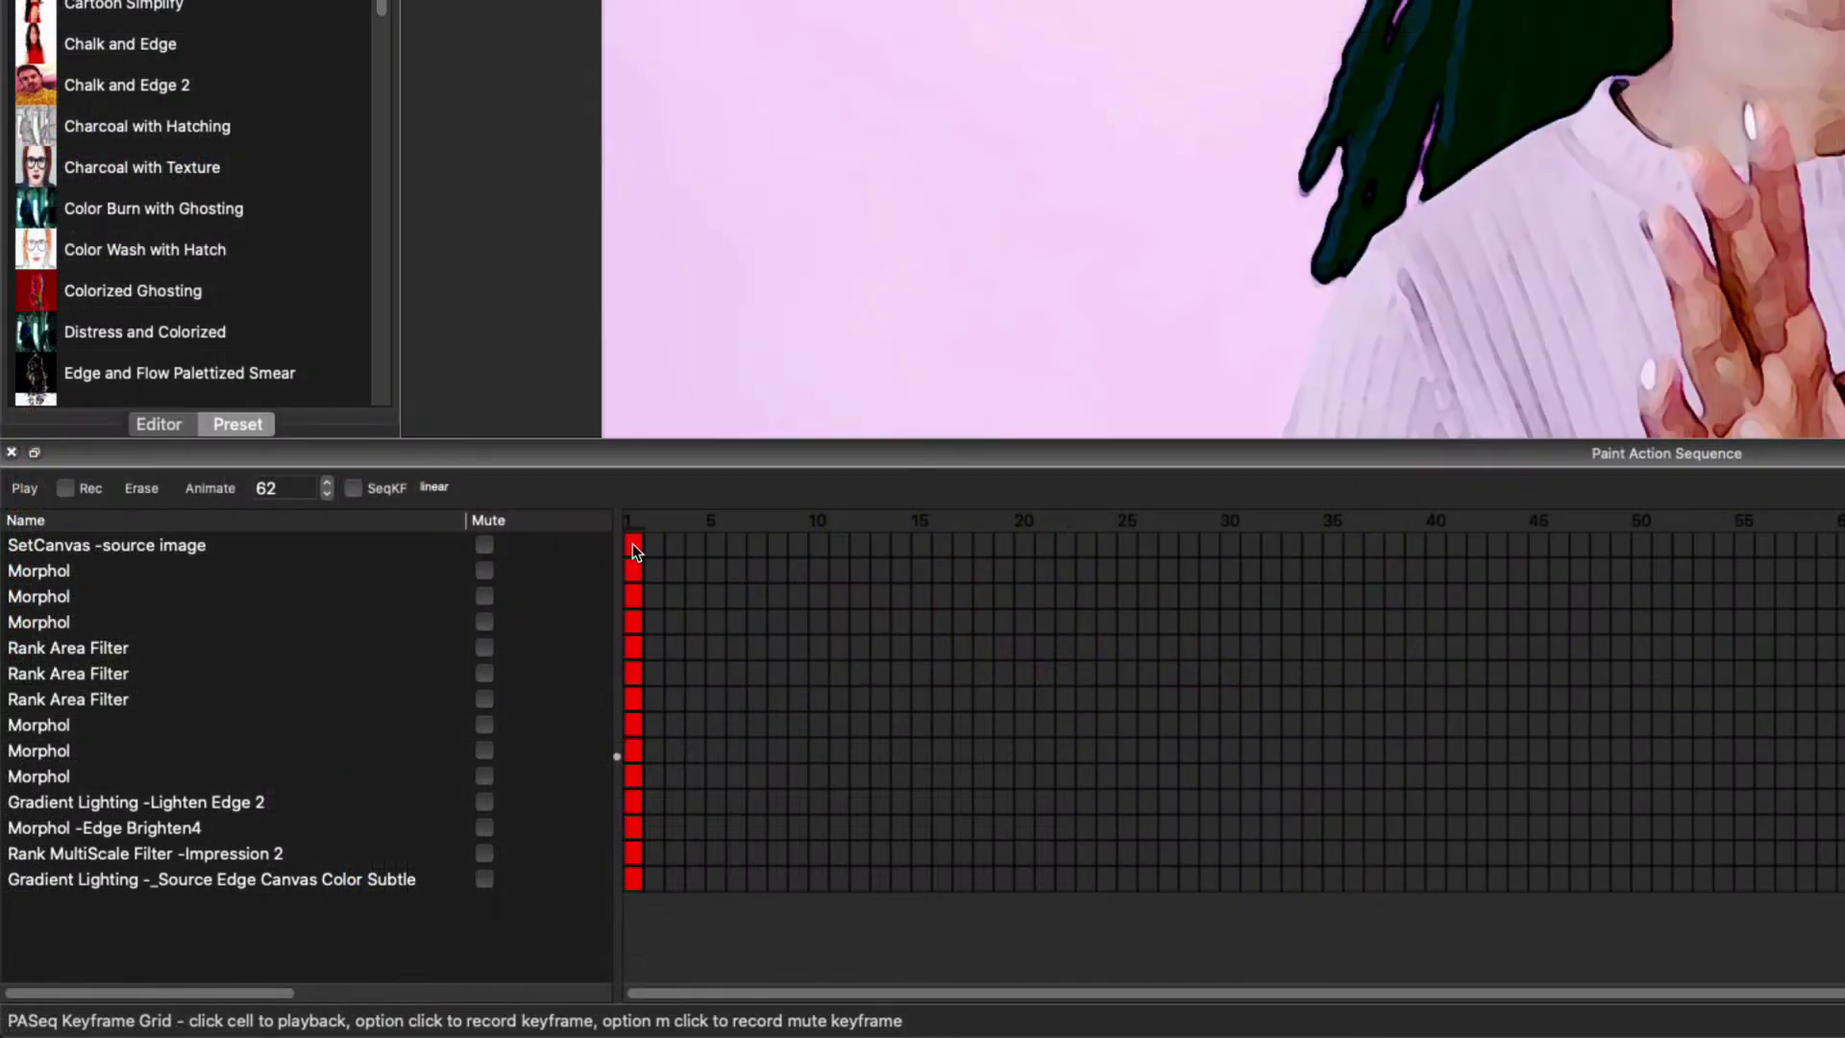
click(633, 545)
click(632, 571)
click(633, 596)
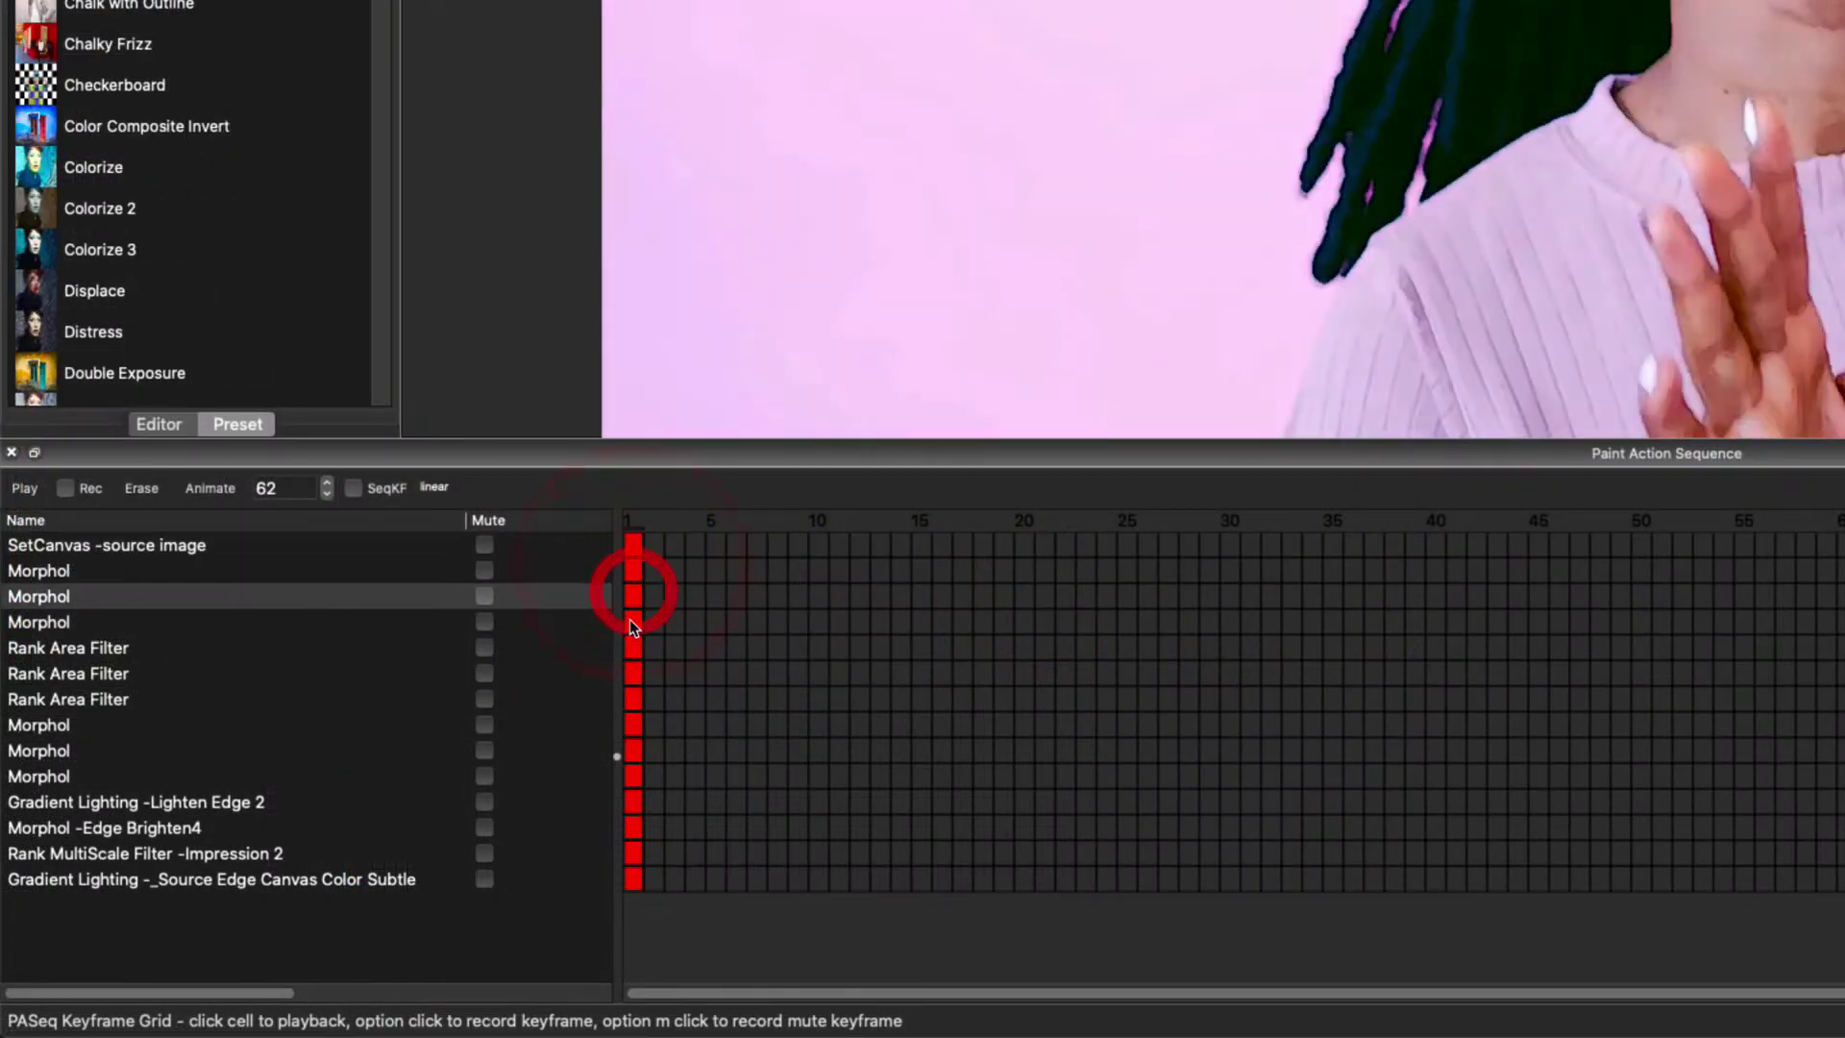
click(632, 622)
Step through the Rank Area Filter, later Morphol, Lighten Edge 2, Edge Brighten4 and Impression 2 steps
click(632, 647)
click(633, 673)
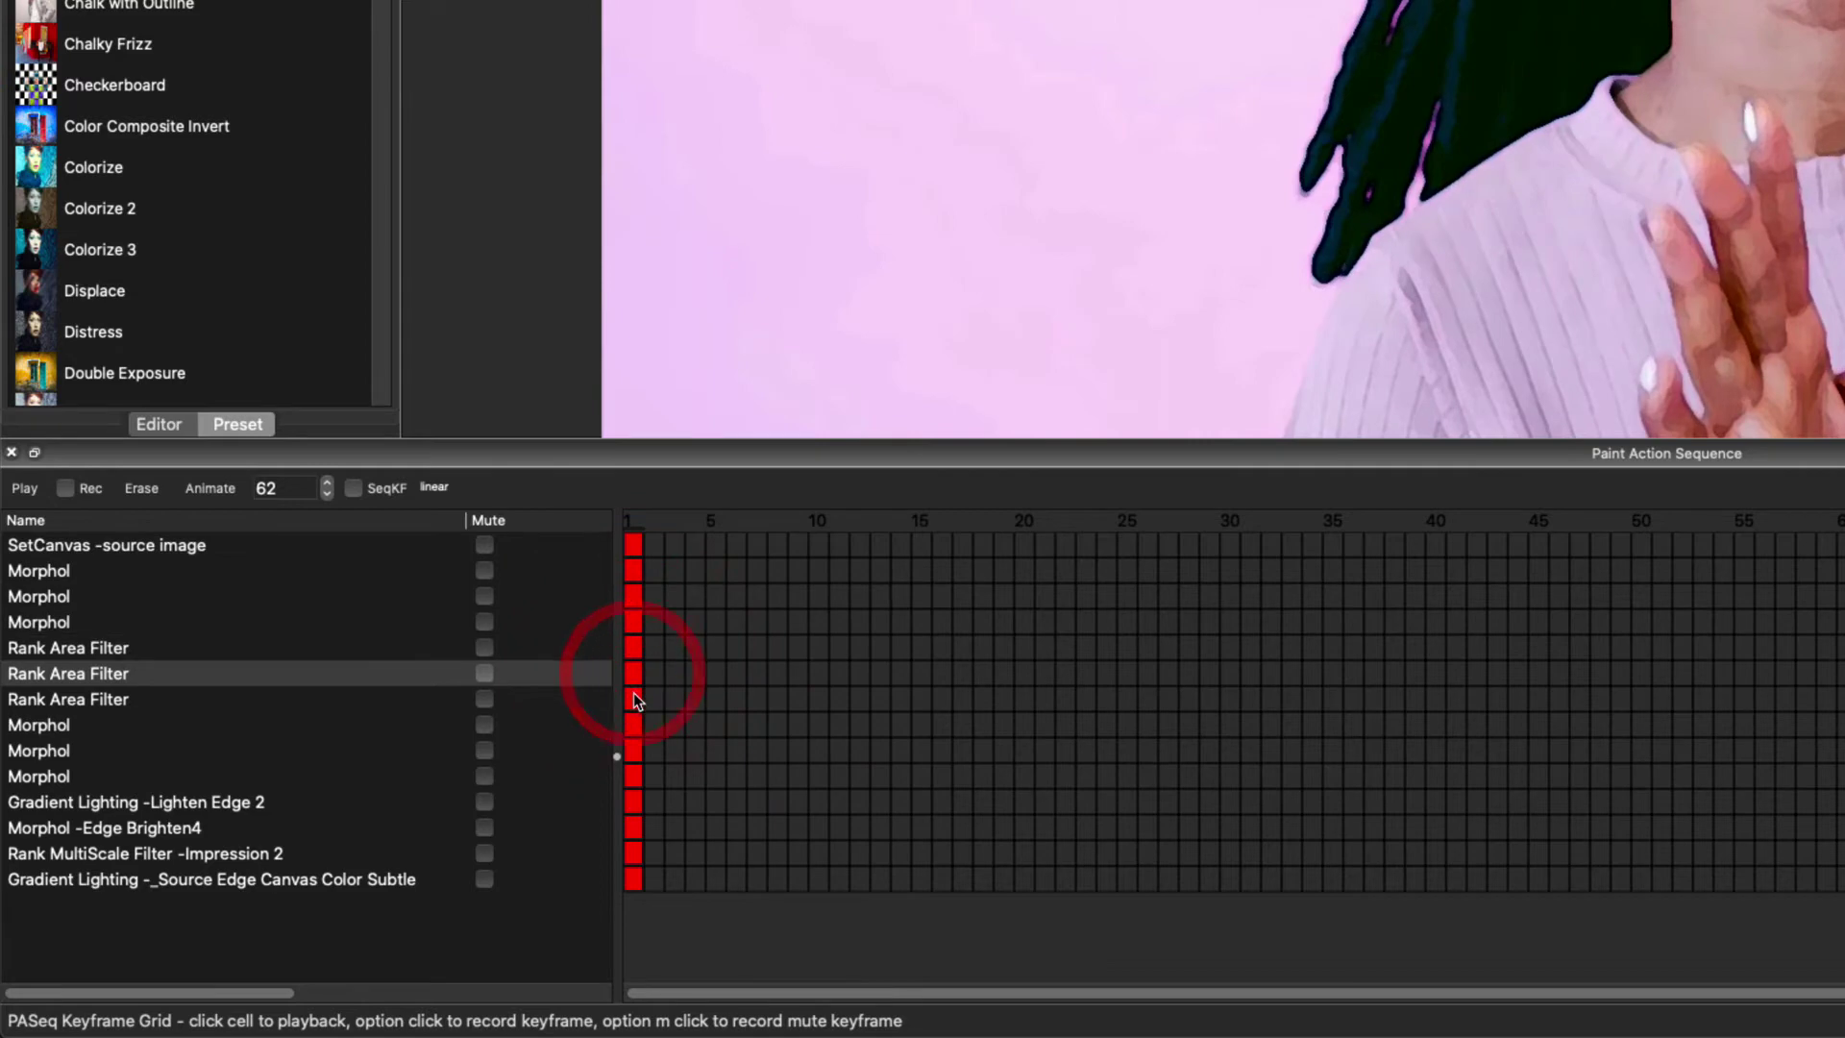
click(633, 699)
click(633, 724)
click(632, 750)
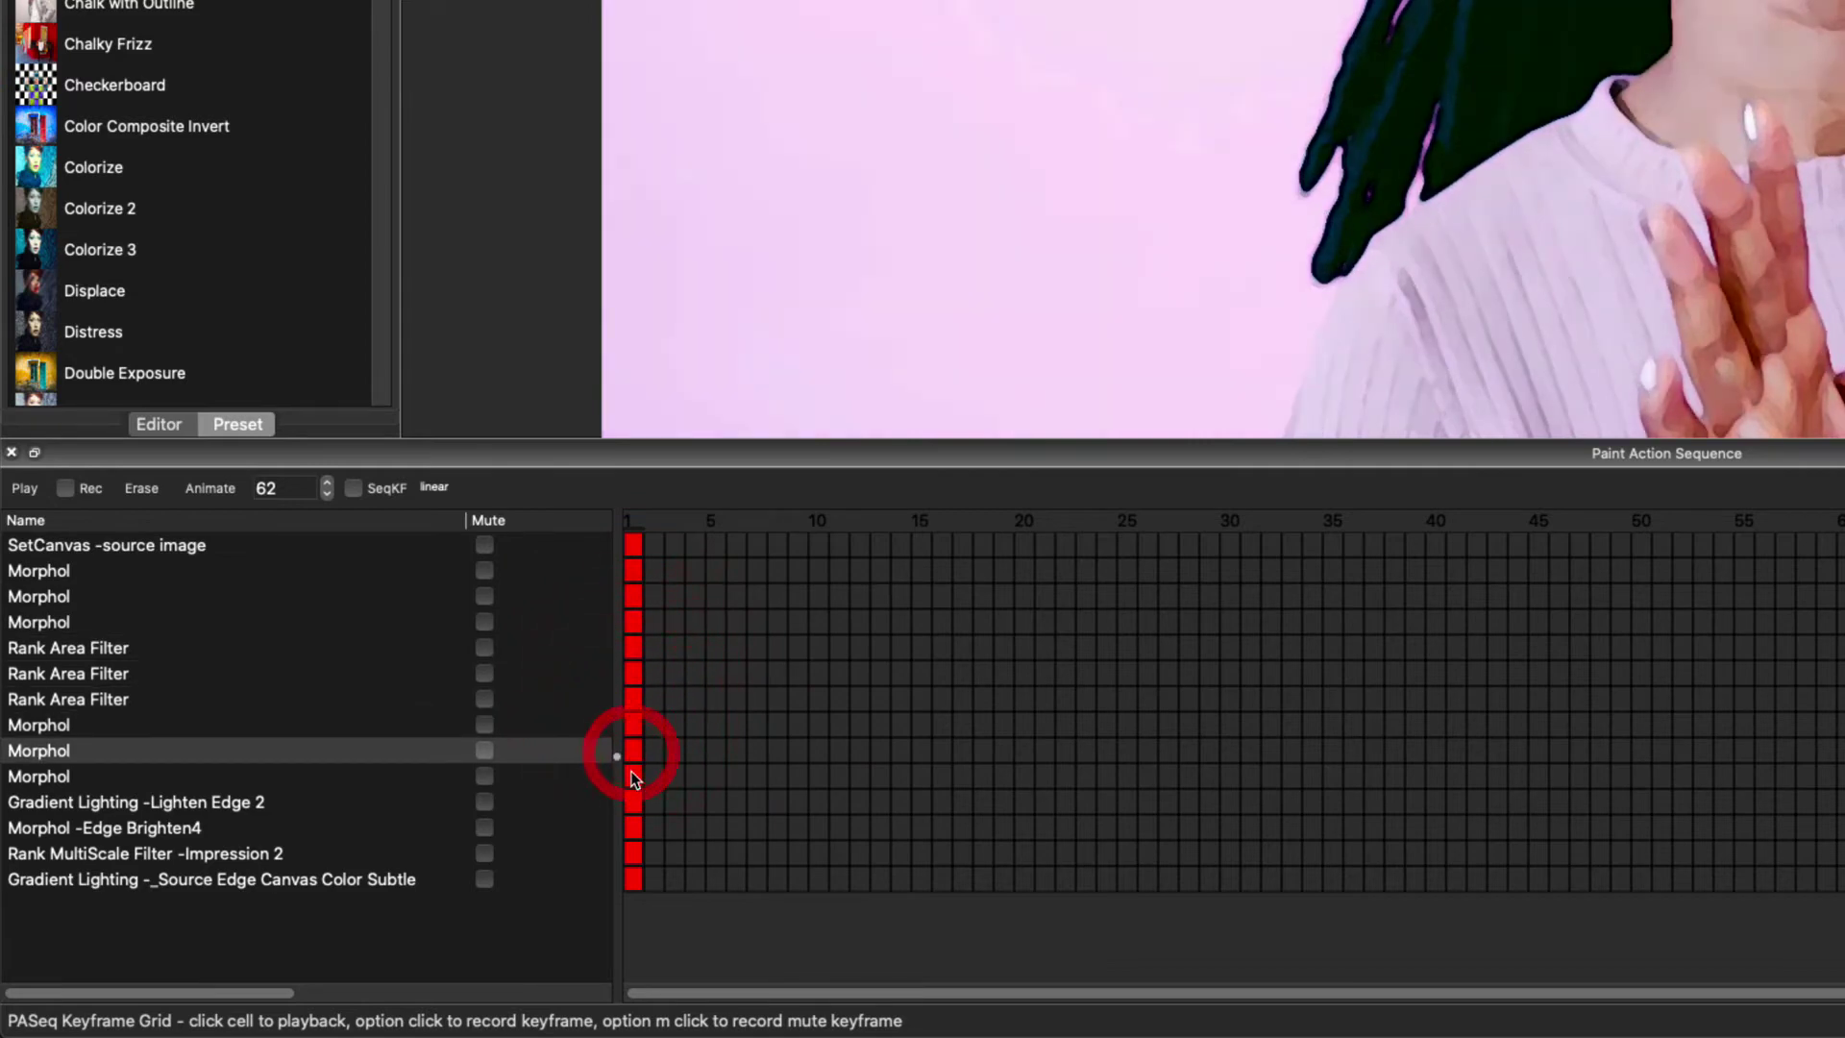
click(632, 776)
click(632, 802)
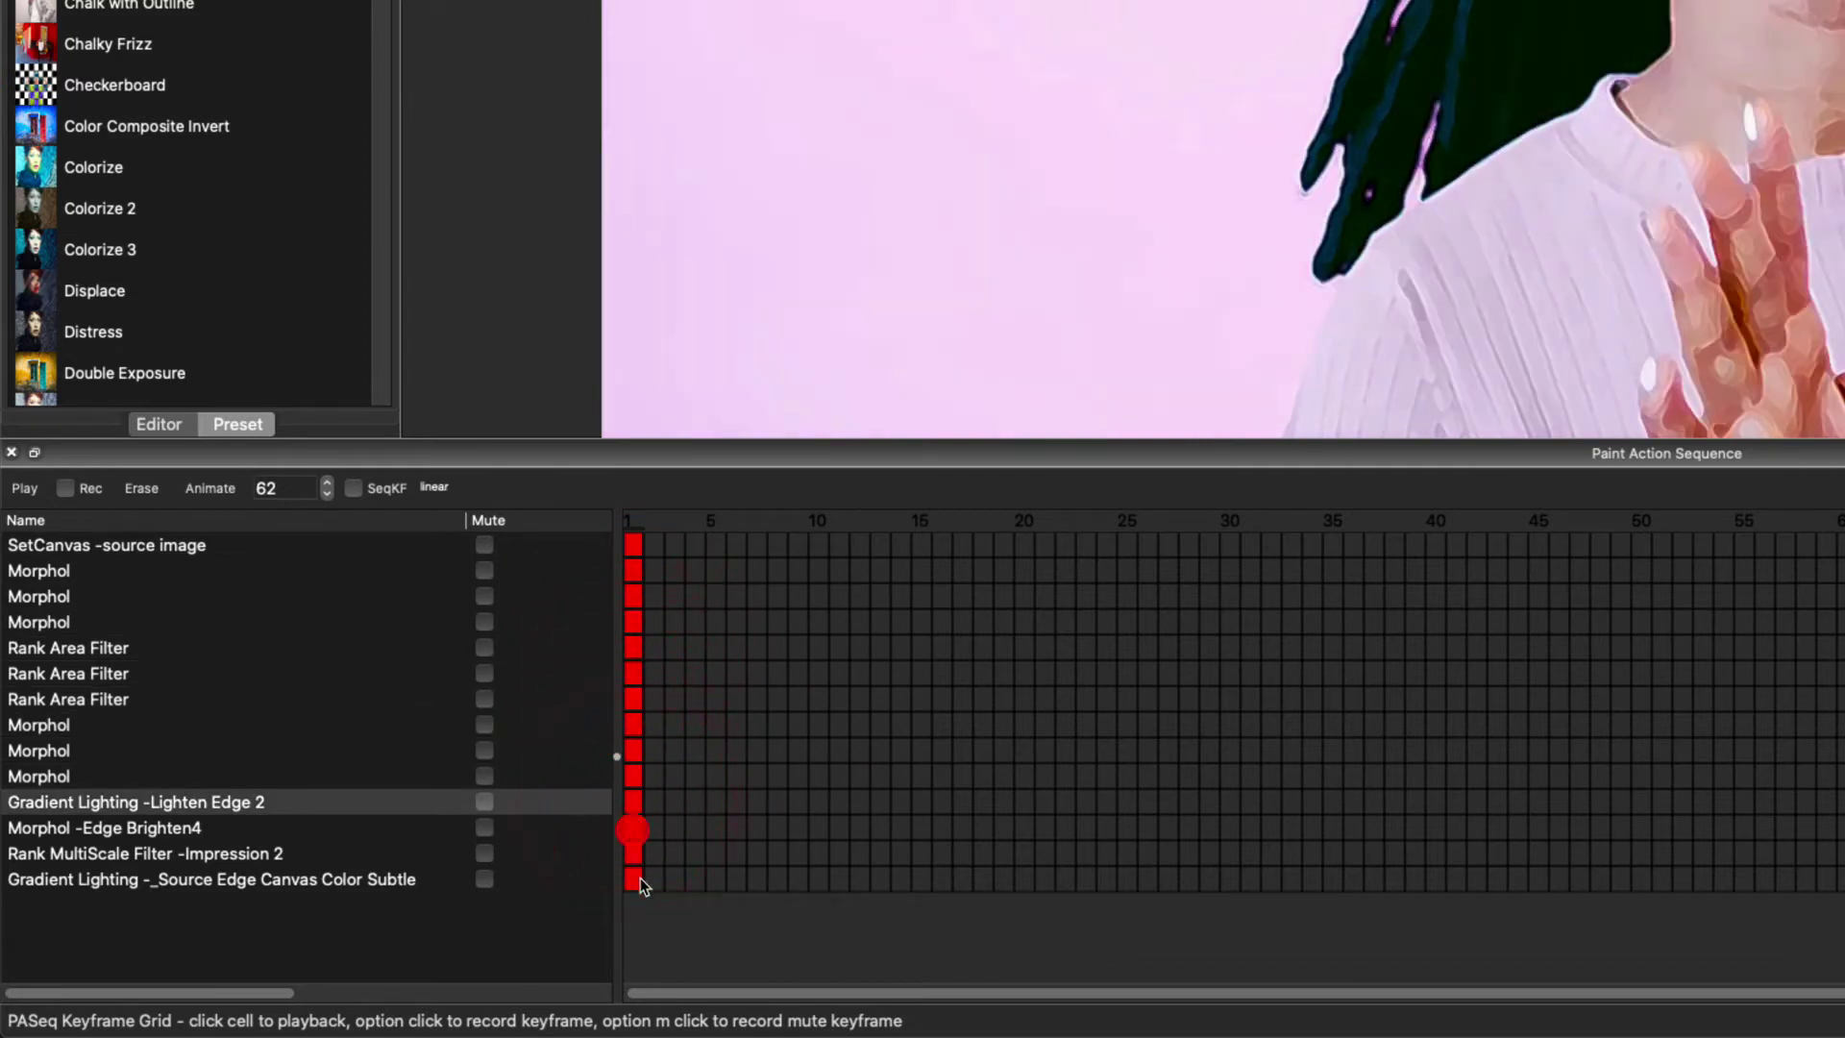
click(632, 828)
click(632, 853)
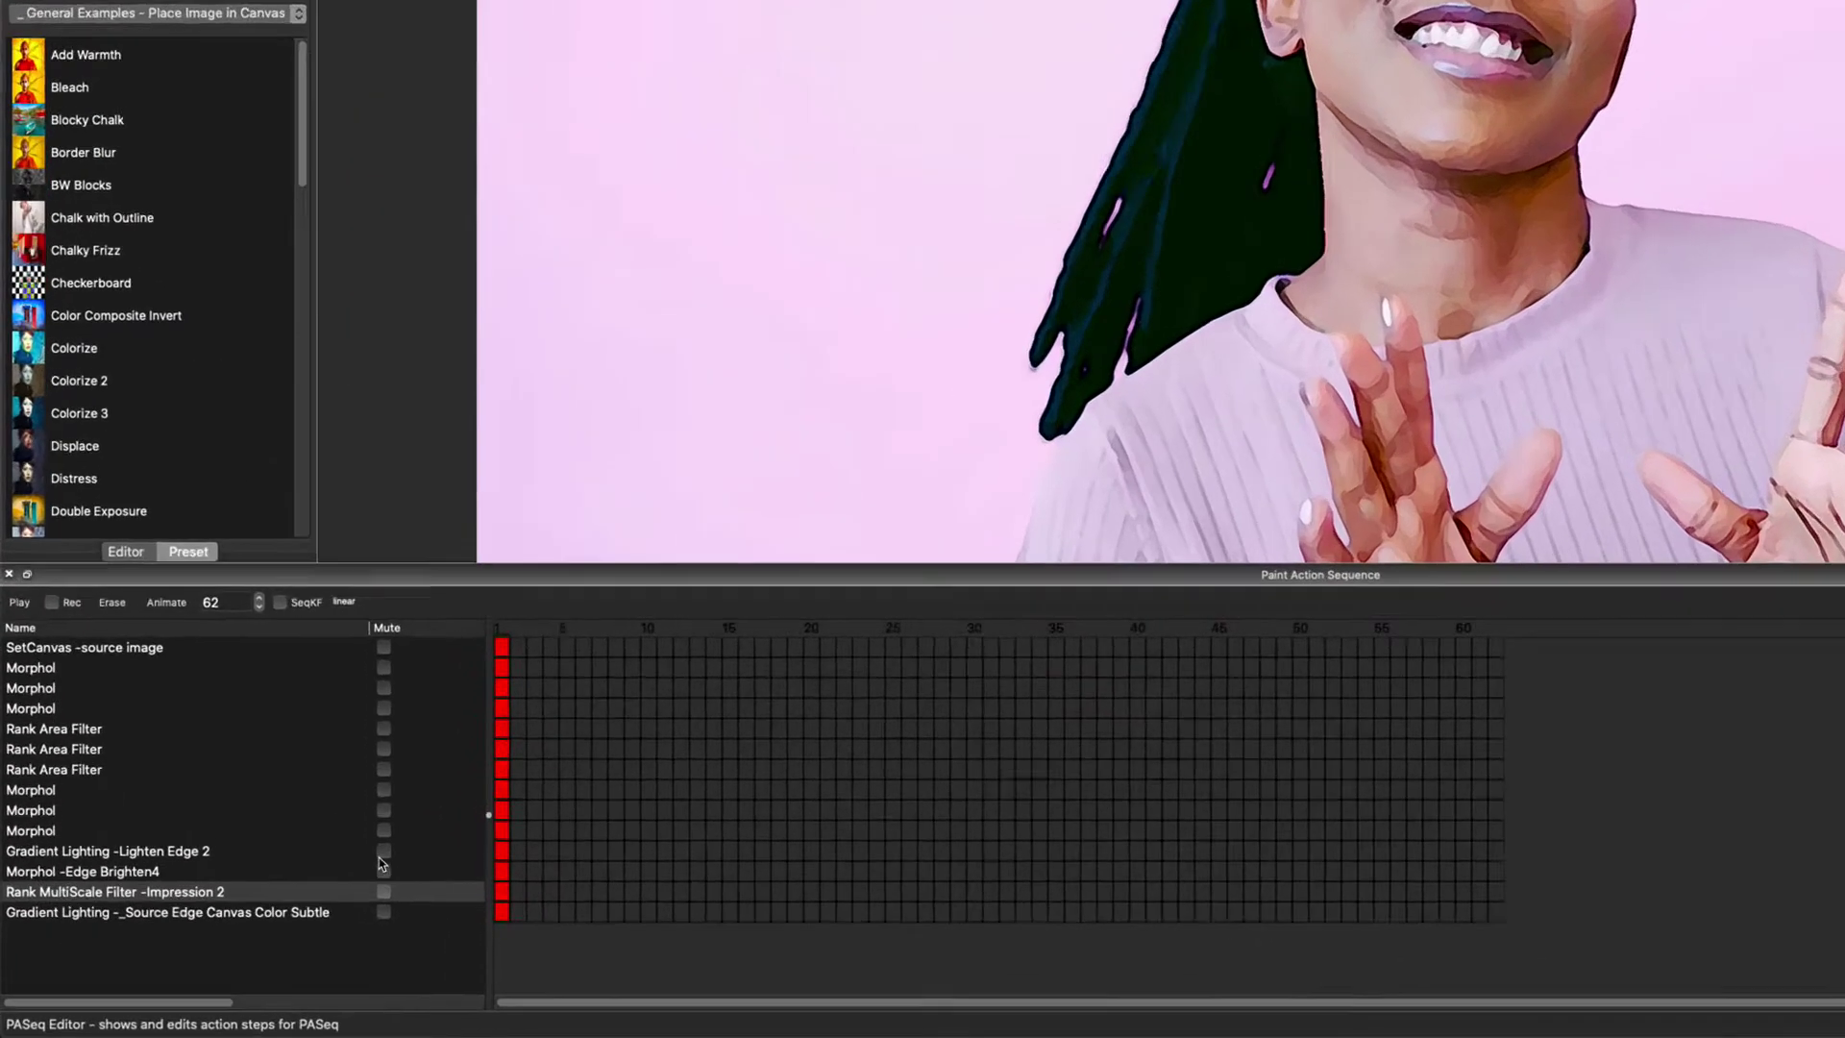
Mute the Lighten Edge 2 and Impression 2 steps and replay the sequence to its final step
click(272, 905)
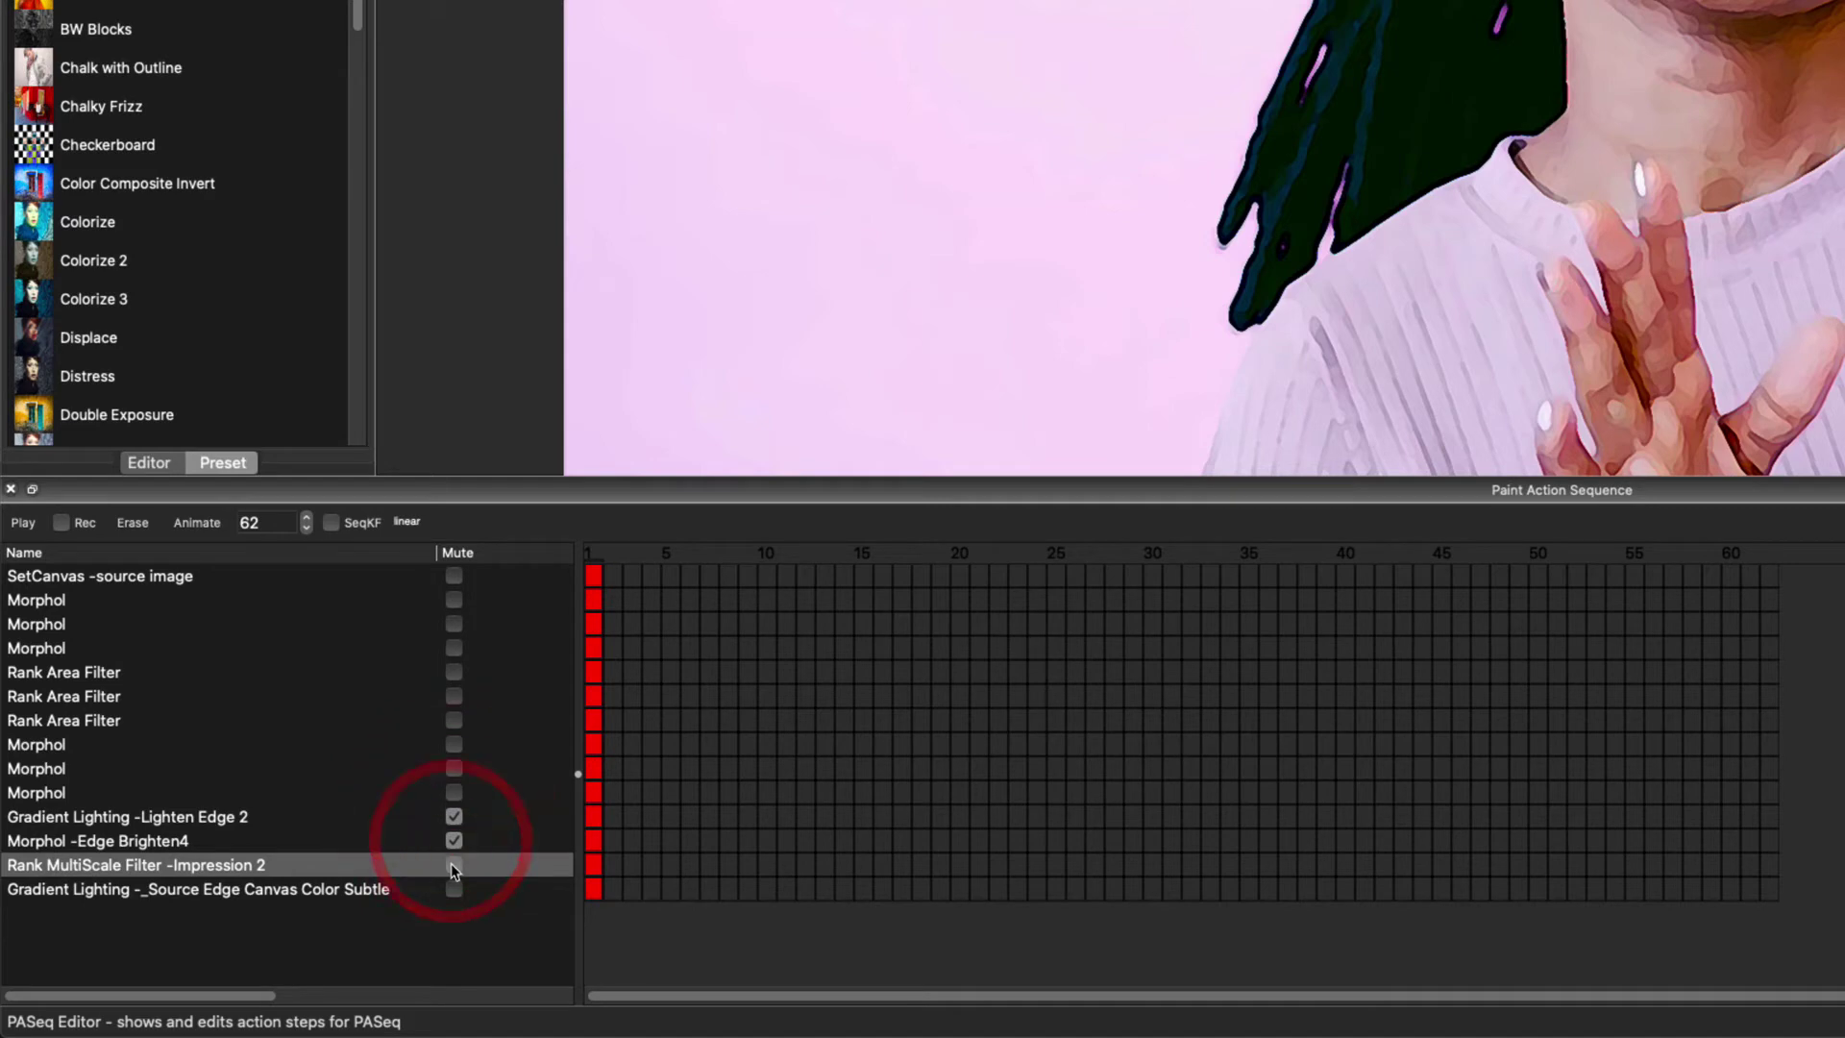
click(454, 864)
click(591, 888)
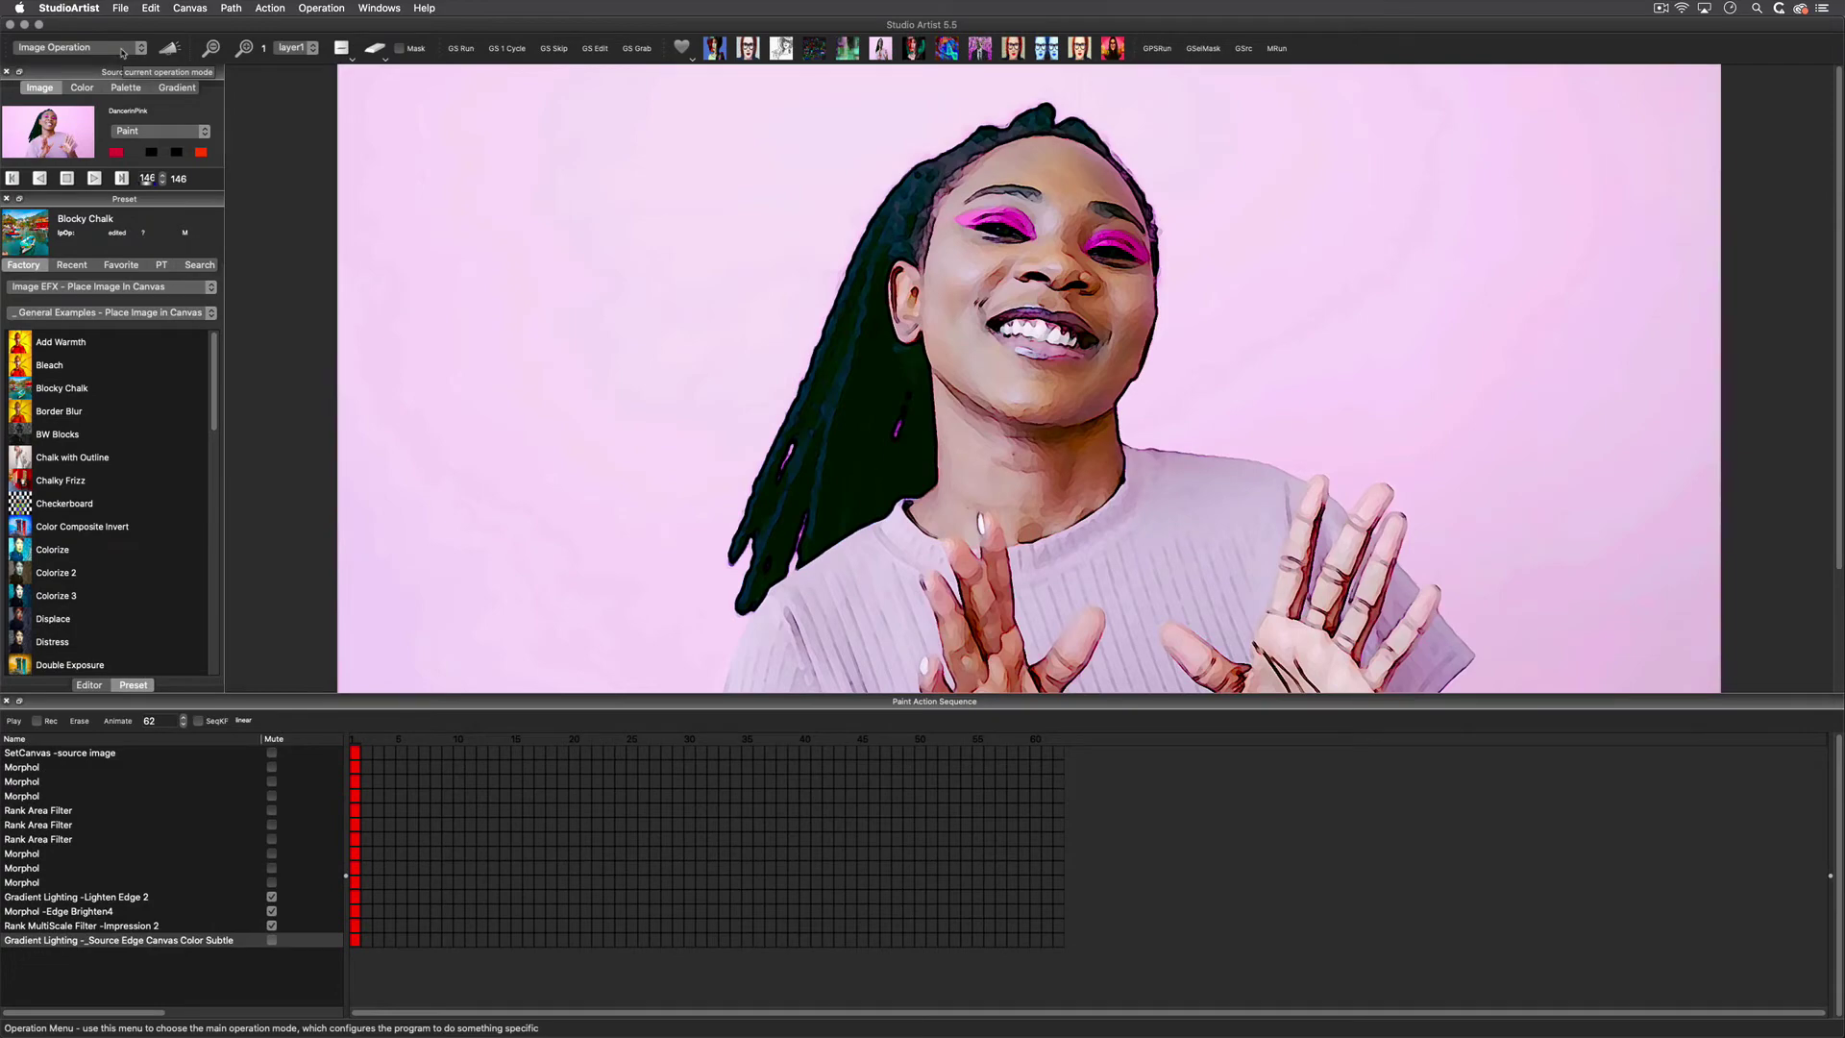
Switch to Vectorizer and load the Sketch Painterly Color Simplify with Edging Angular preset
click(122, 53)
click(103, 89)
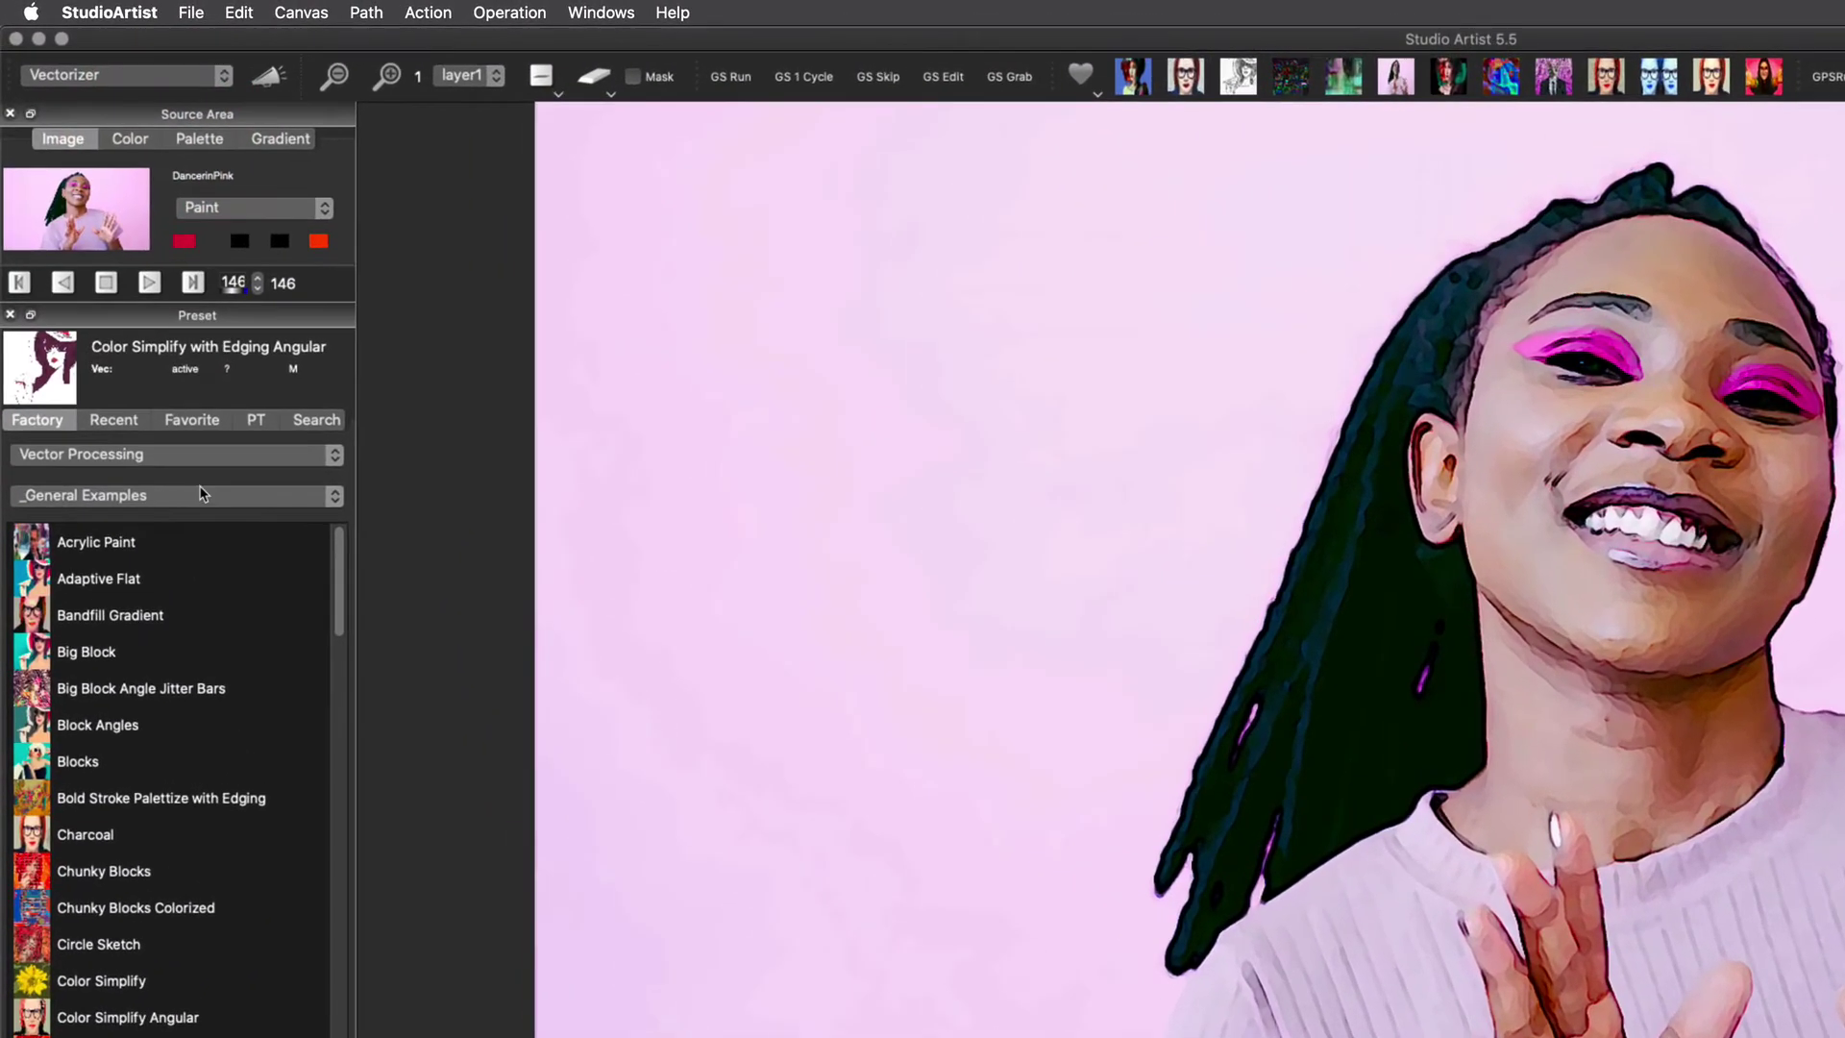
click(126, 457)
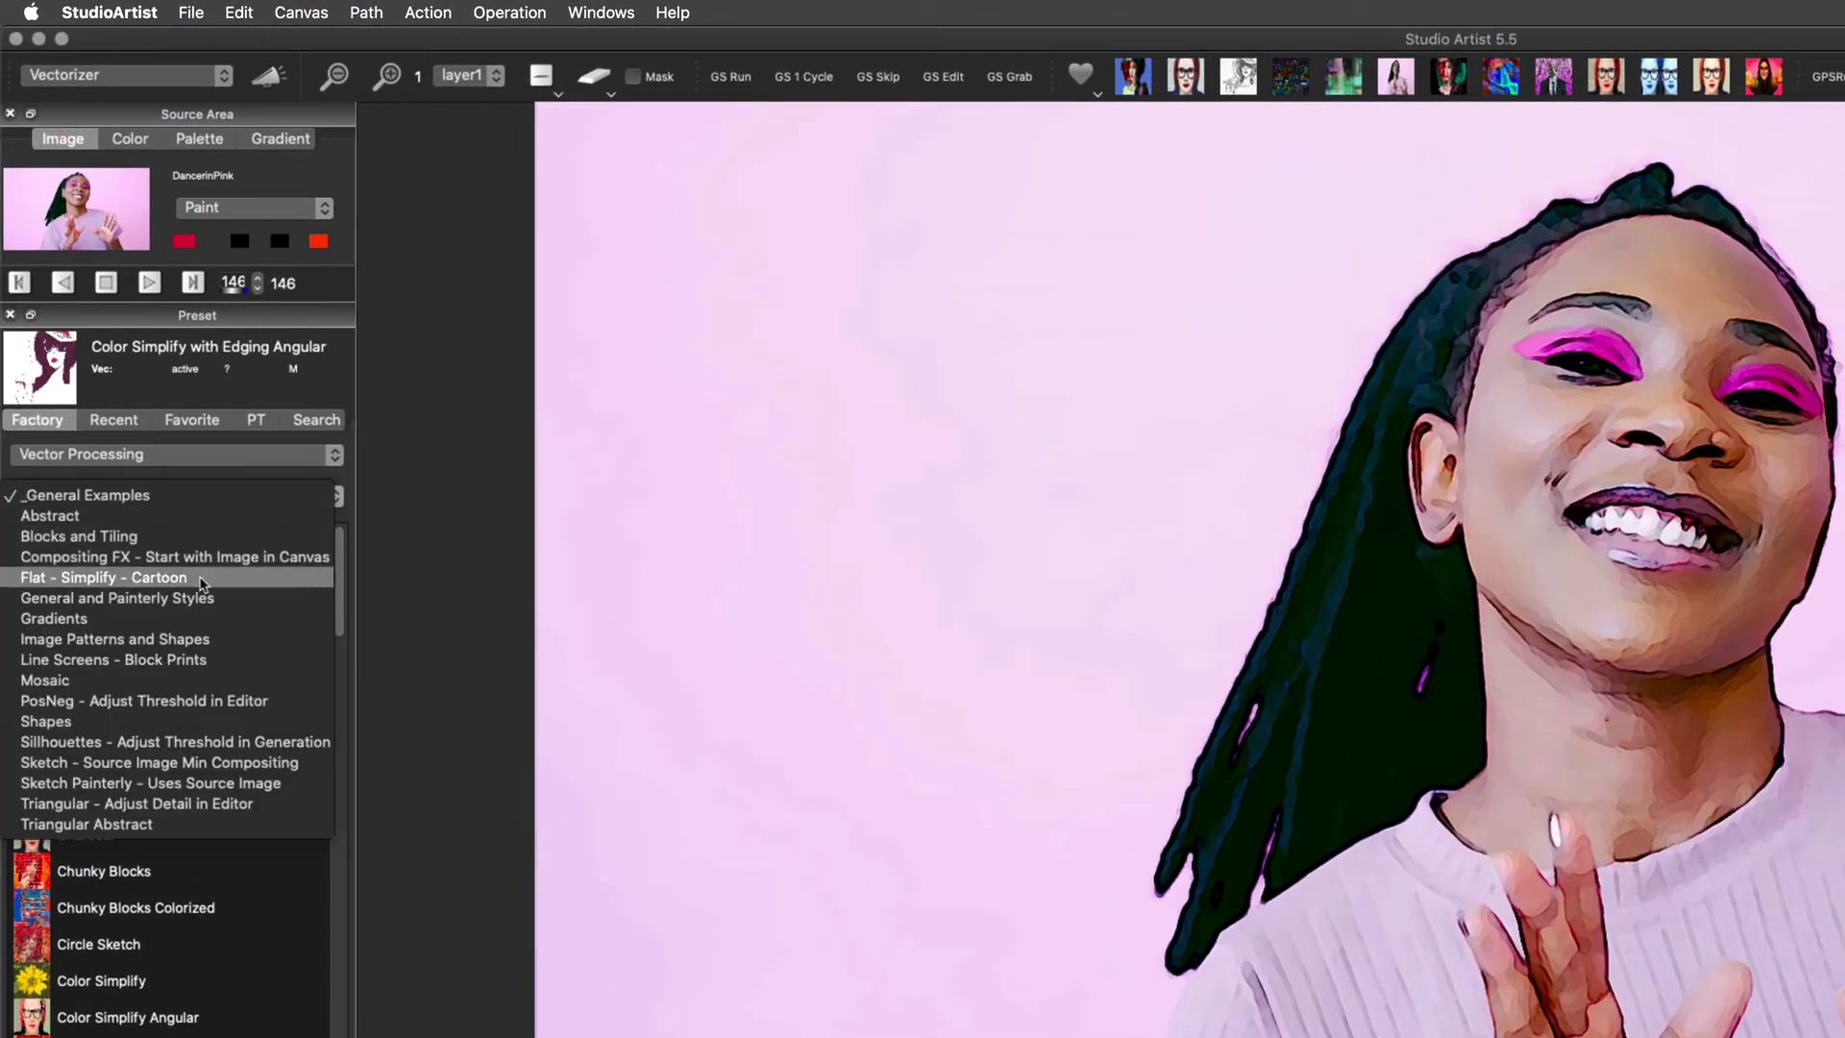
click(201, 781)
scroll(336, 620, down, 10)
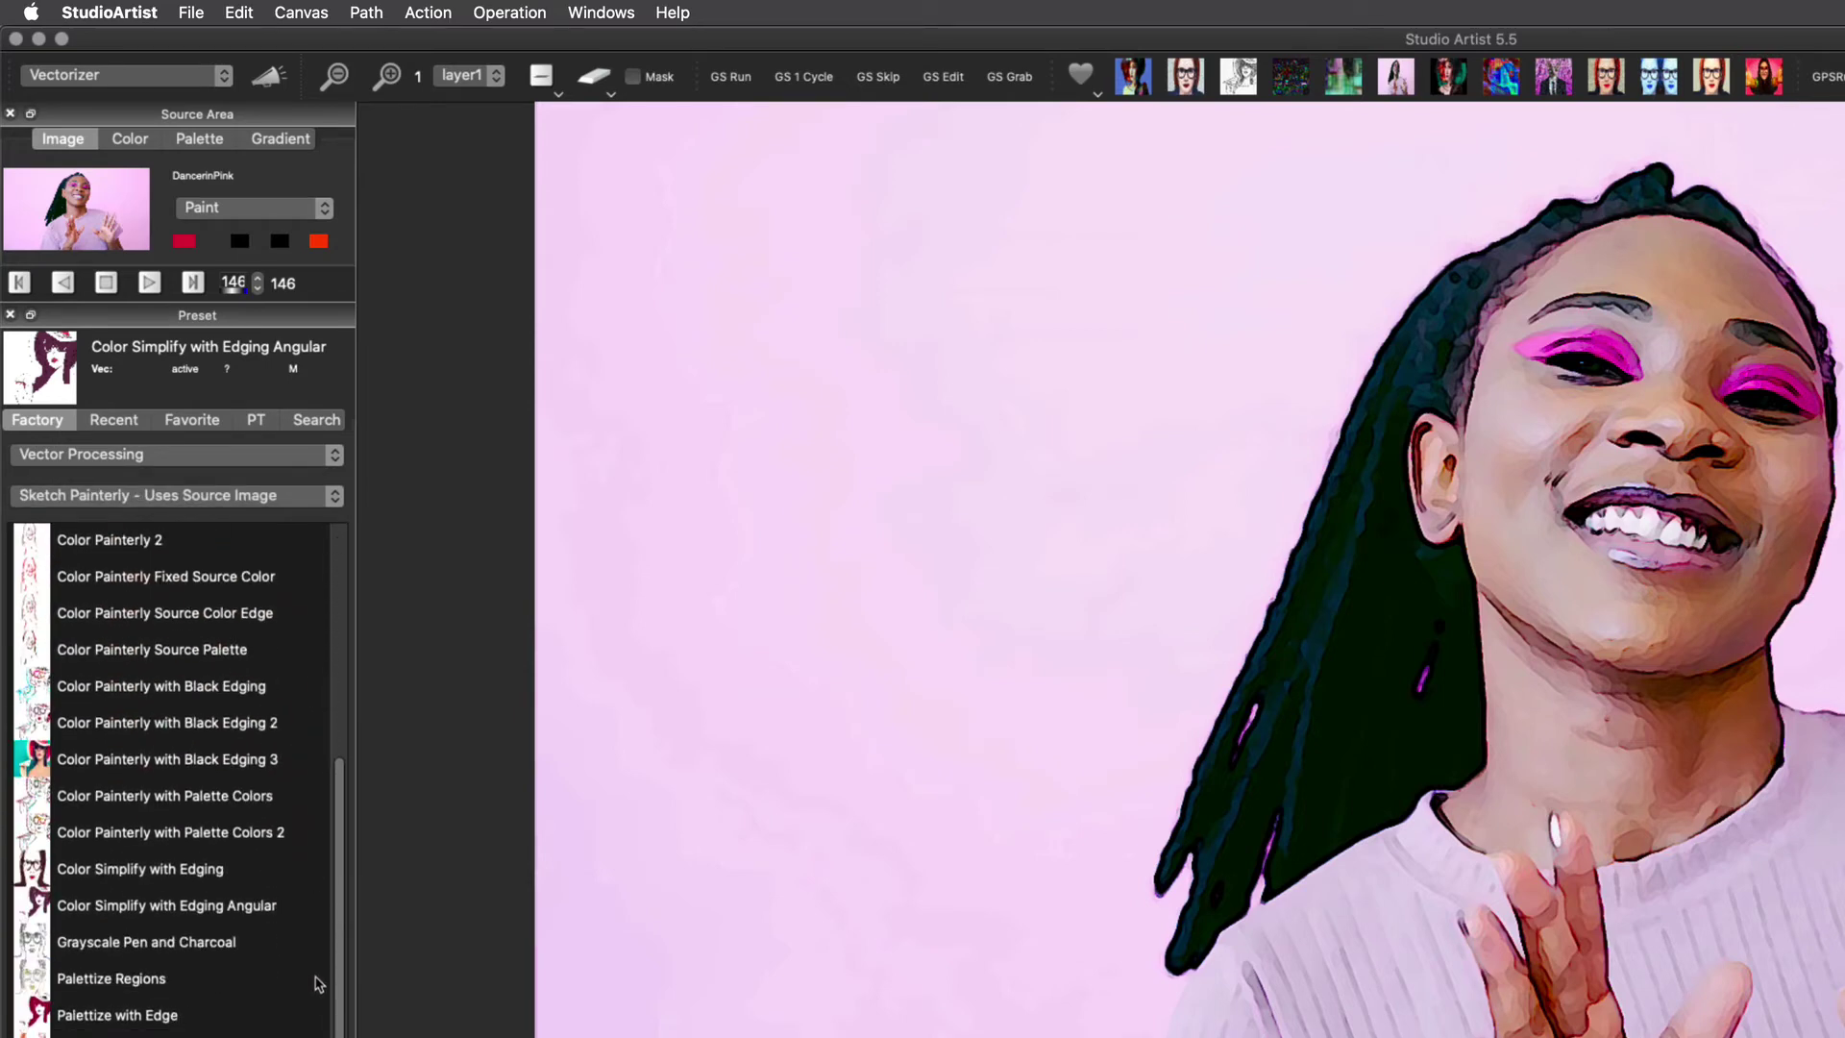
click(205, 904)
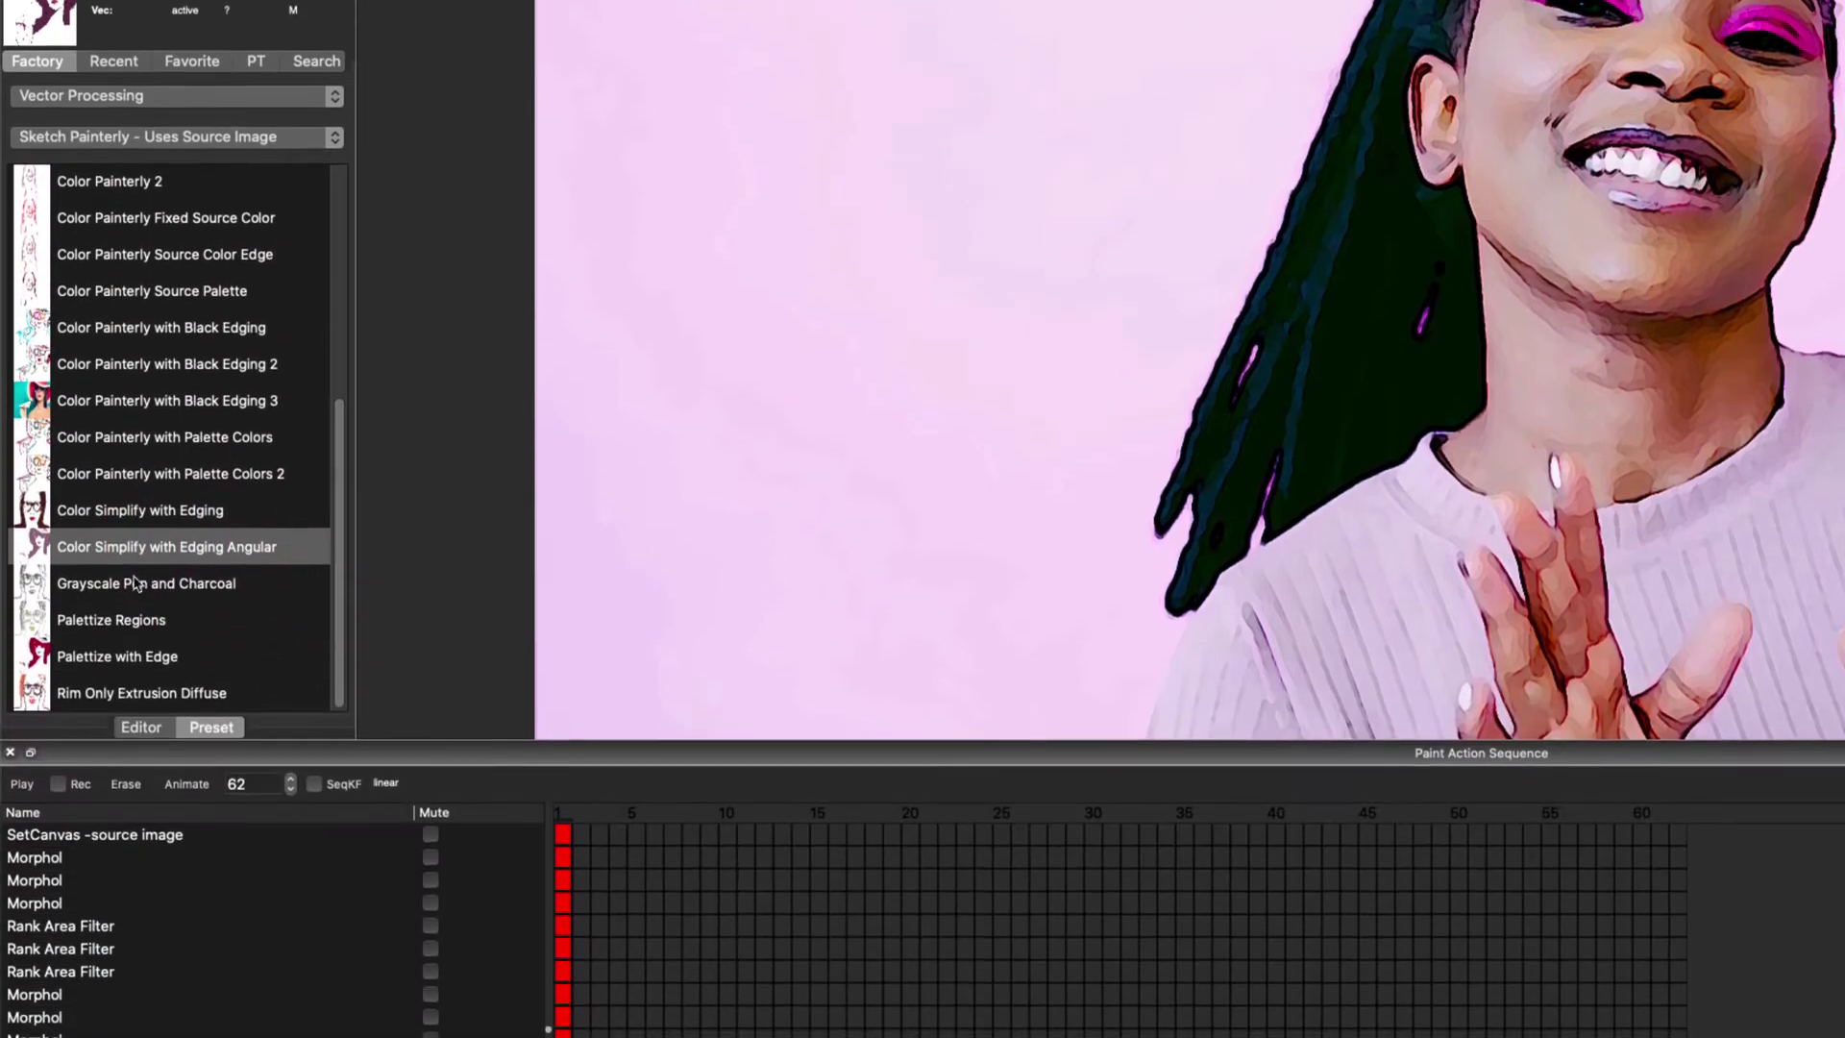
Turn on Rec and run the vectorizer, appending it as the sequence's last step
click(58, 786)
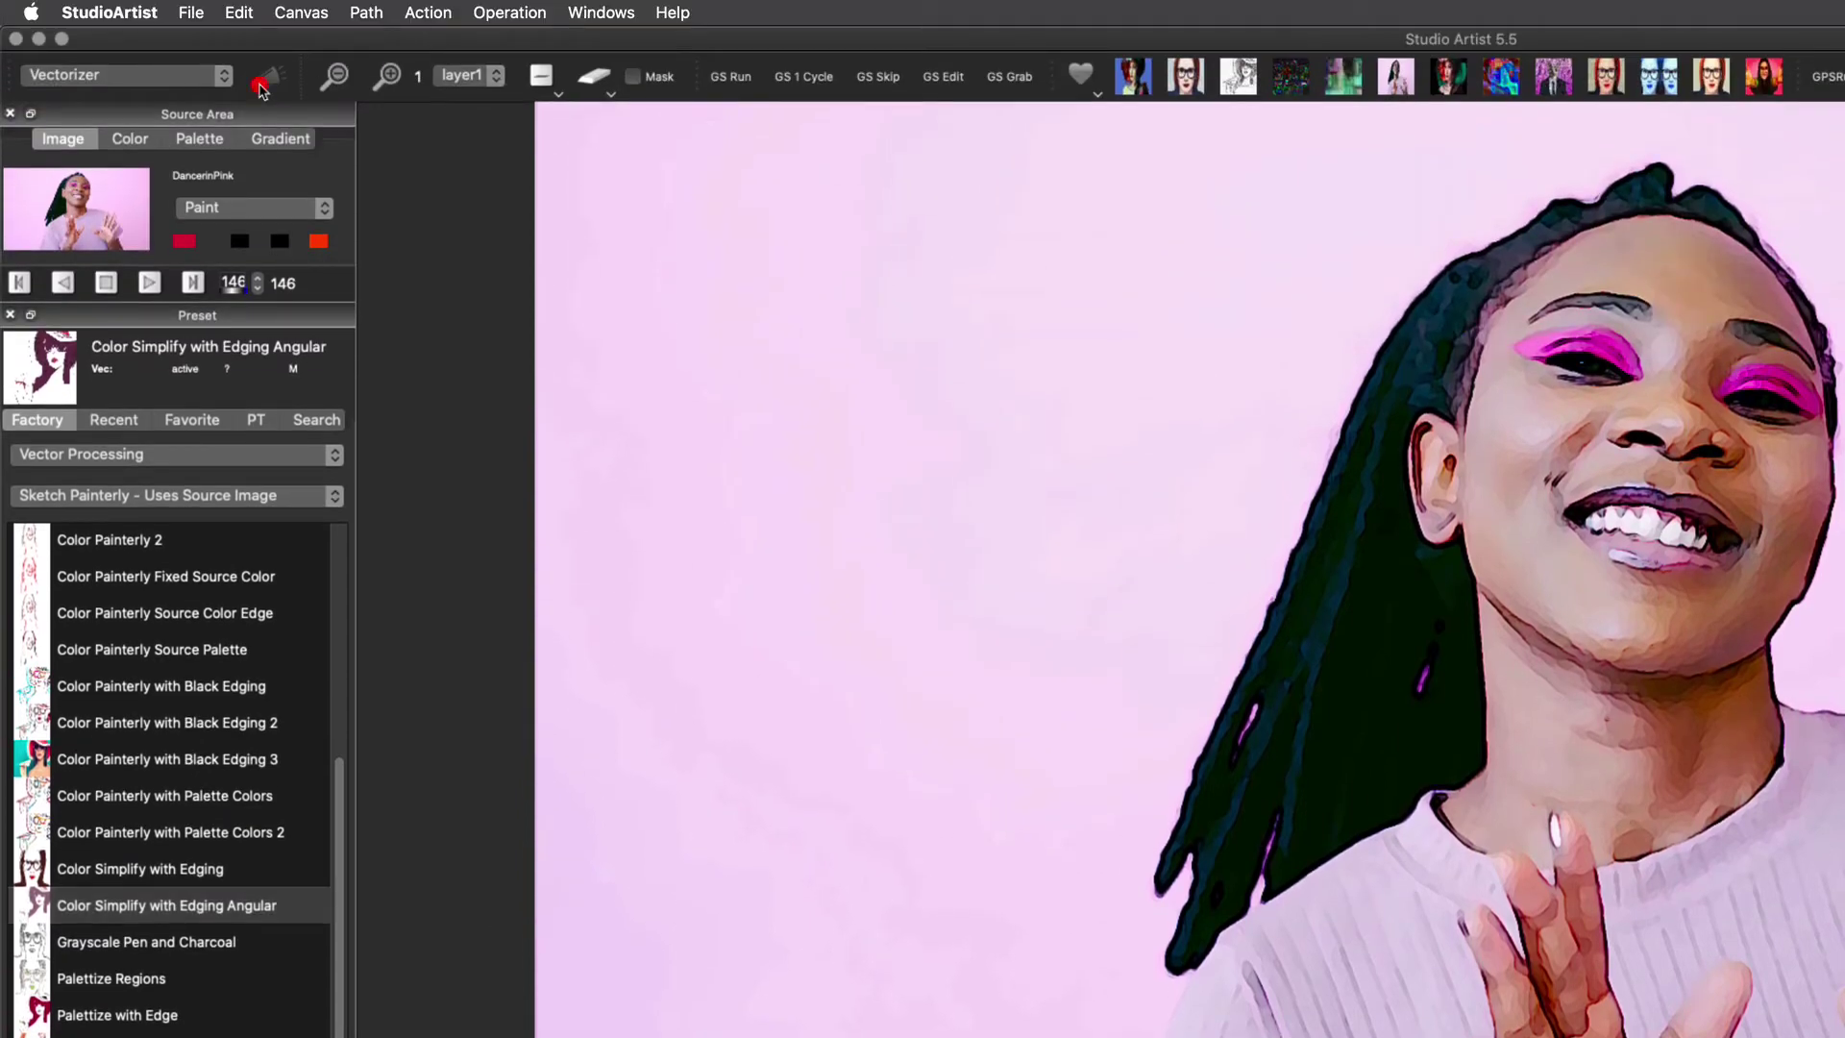
click(260, 87)
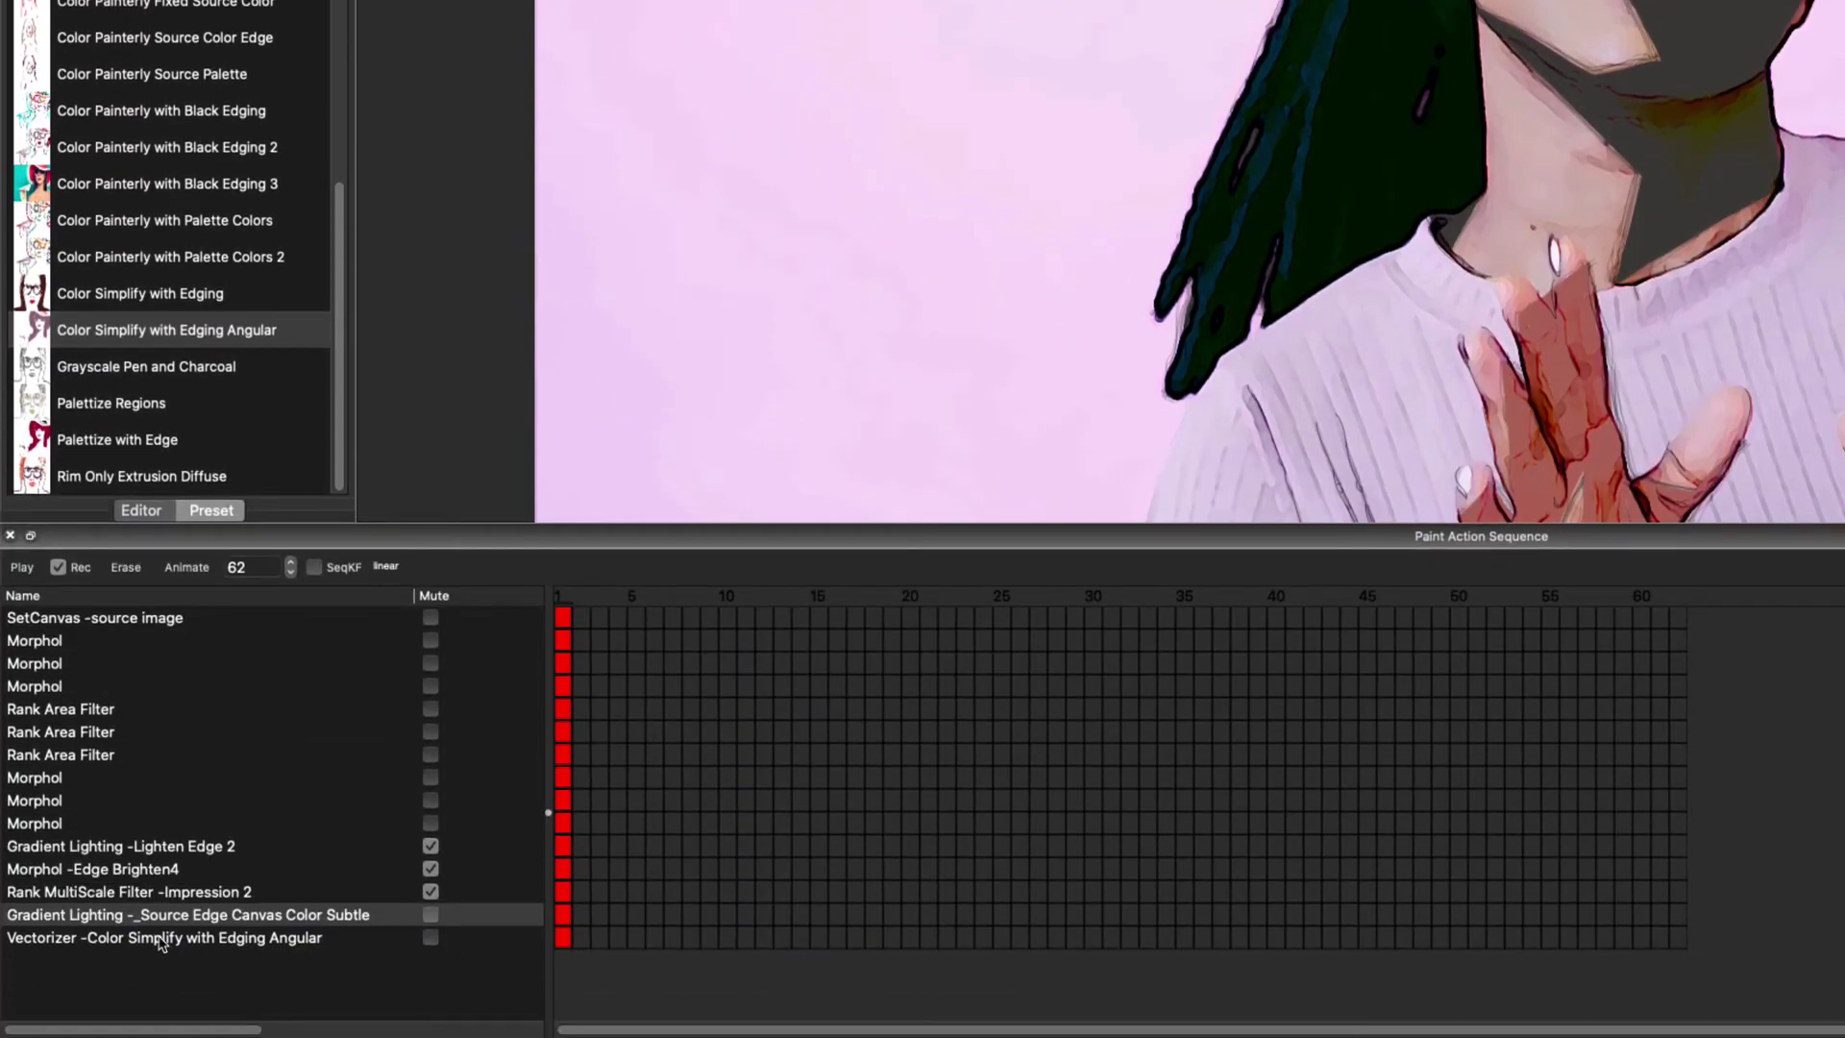
click(300, 942)
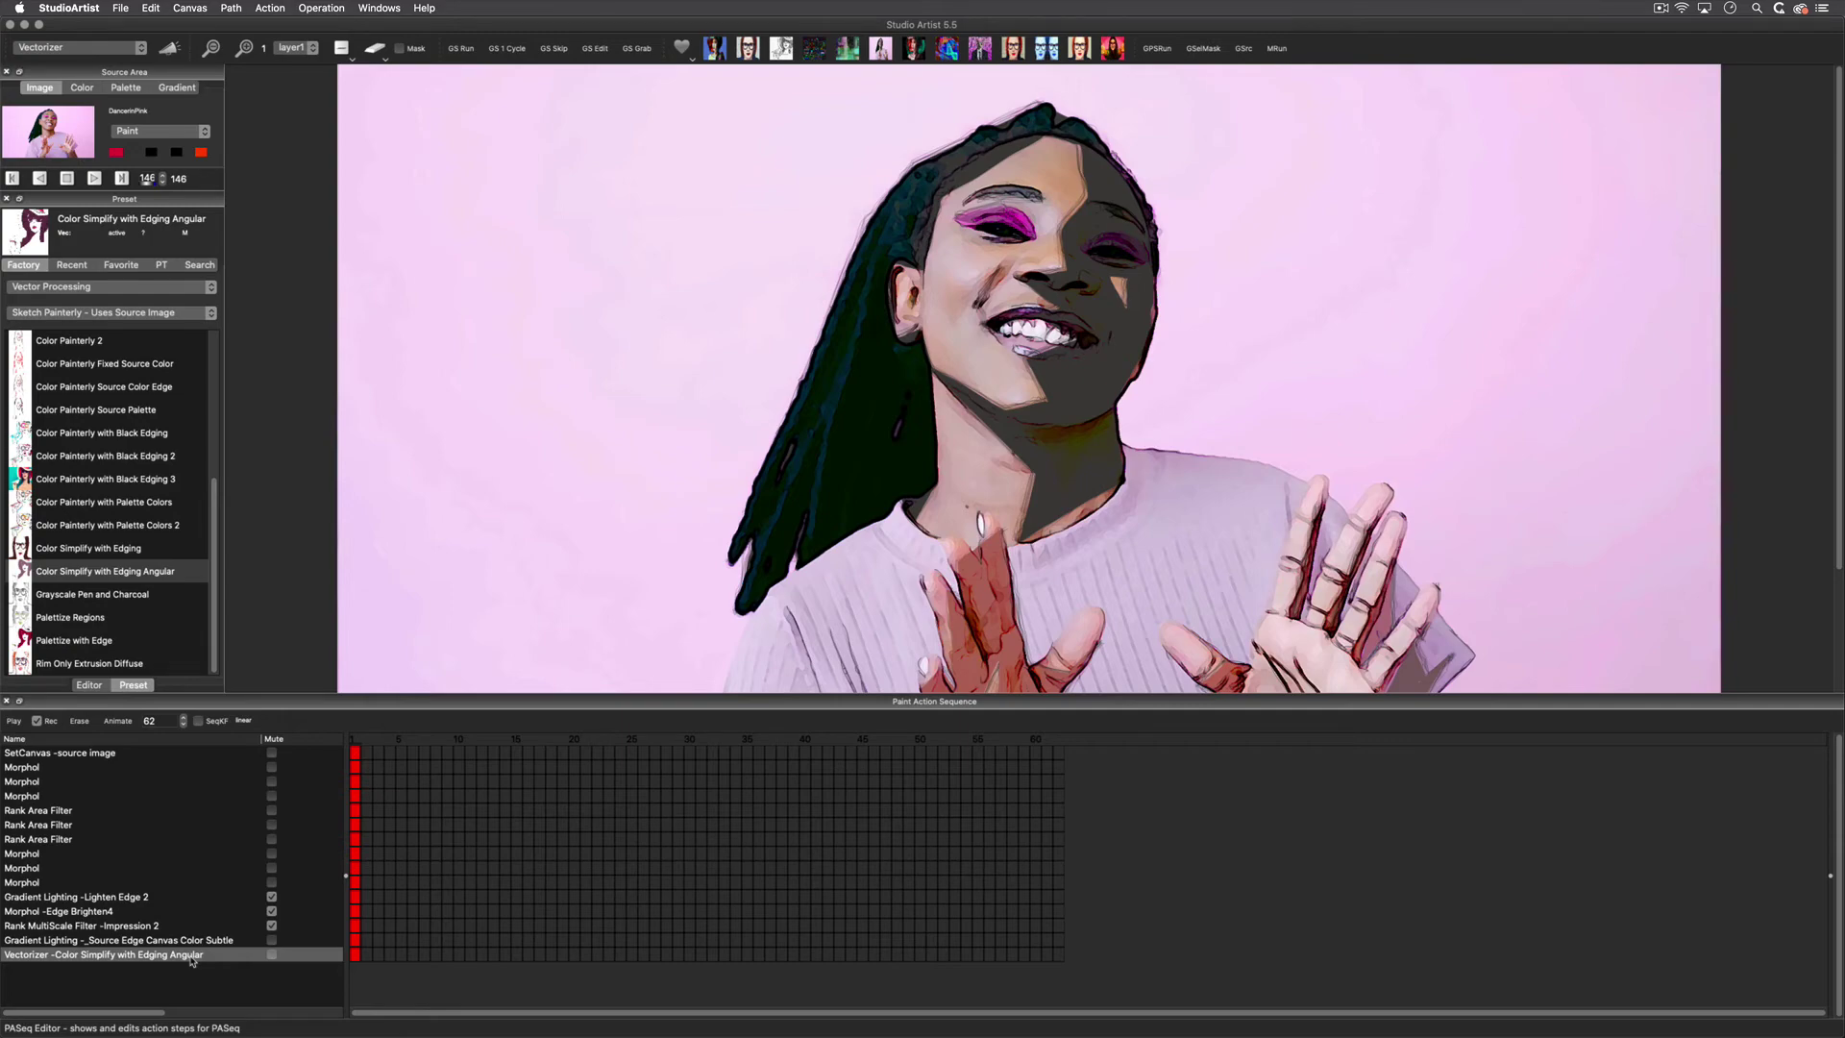
click(81, 47)
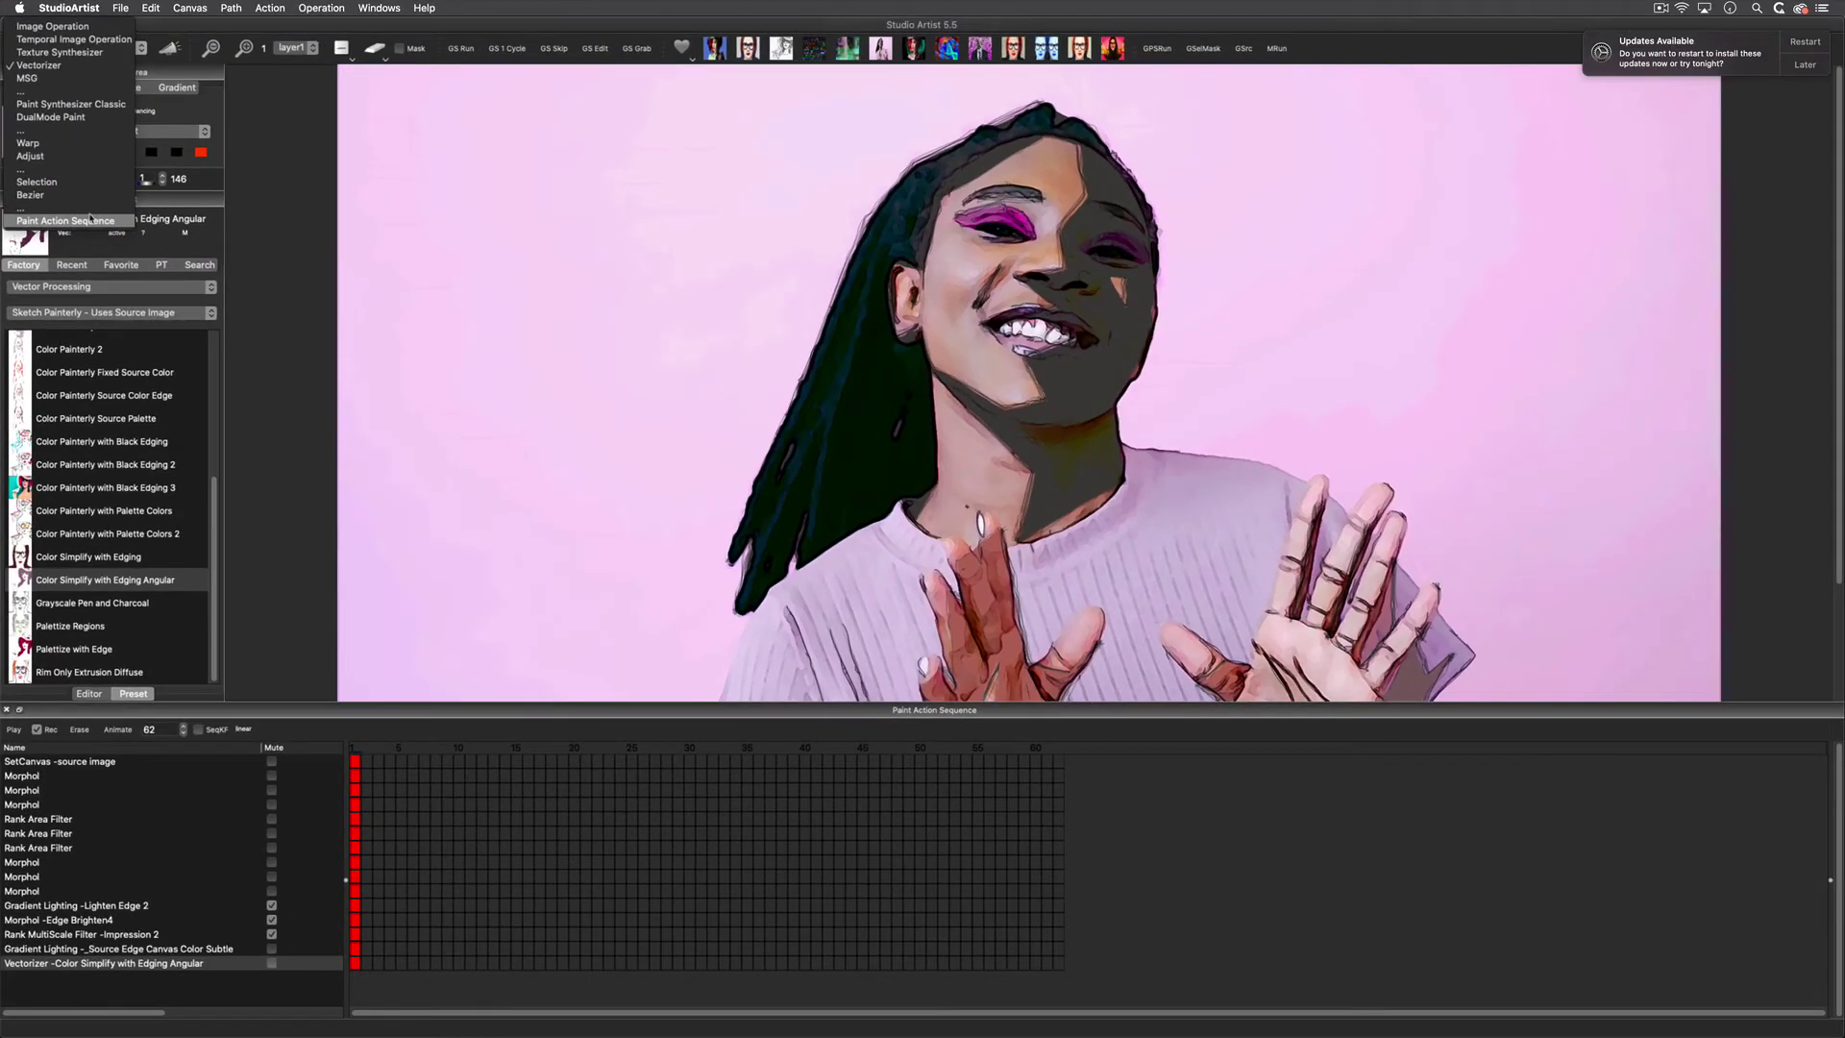
Export the sequence as the Acrylic Vector Shadow Edge preset in My Favorites, replacing the old file
click(89, 219)
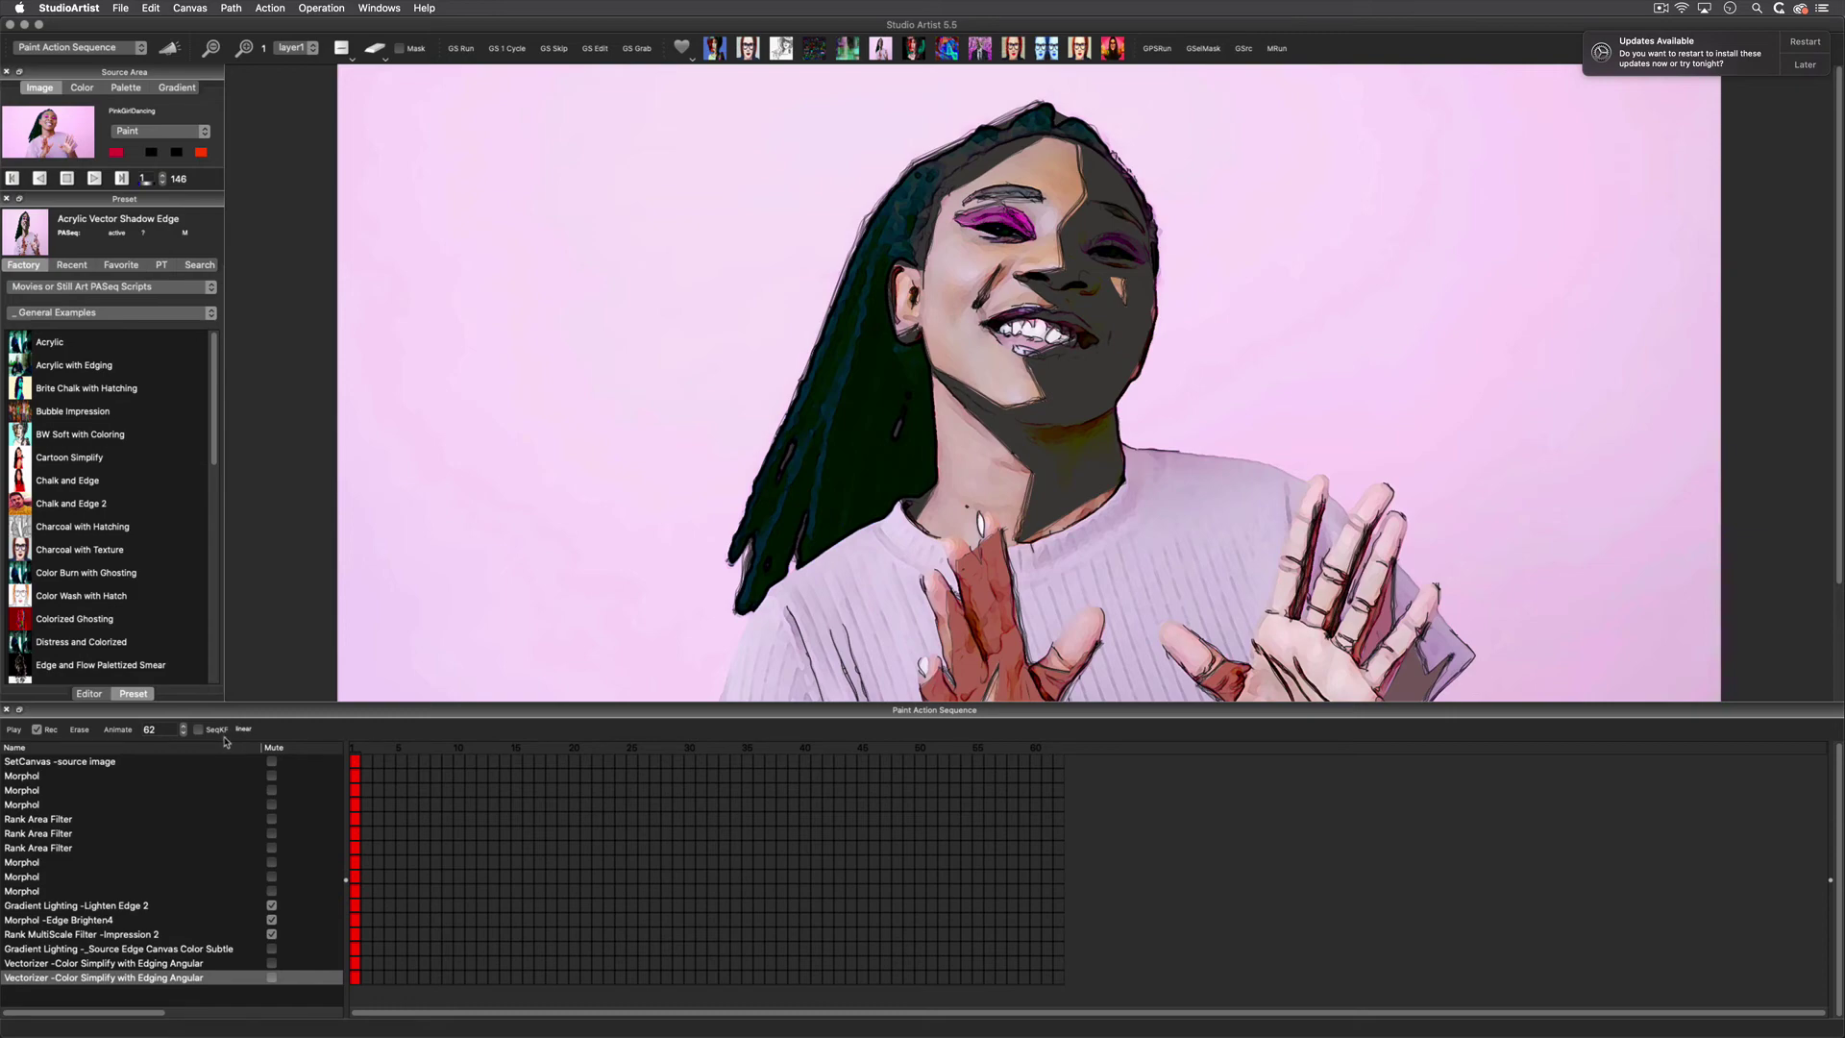
ctrl+click(188, 810)
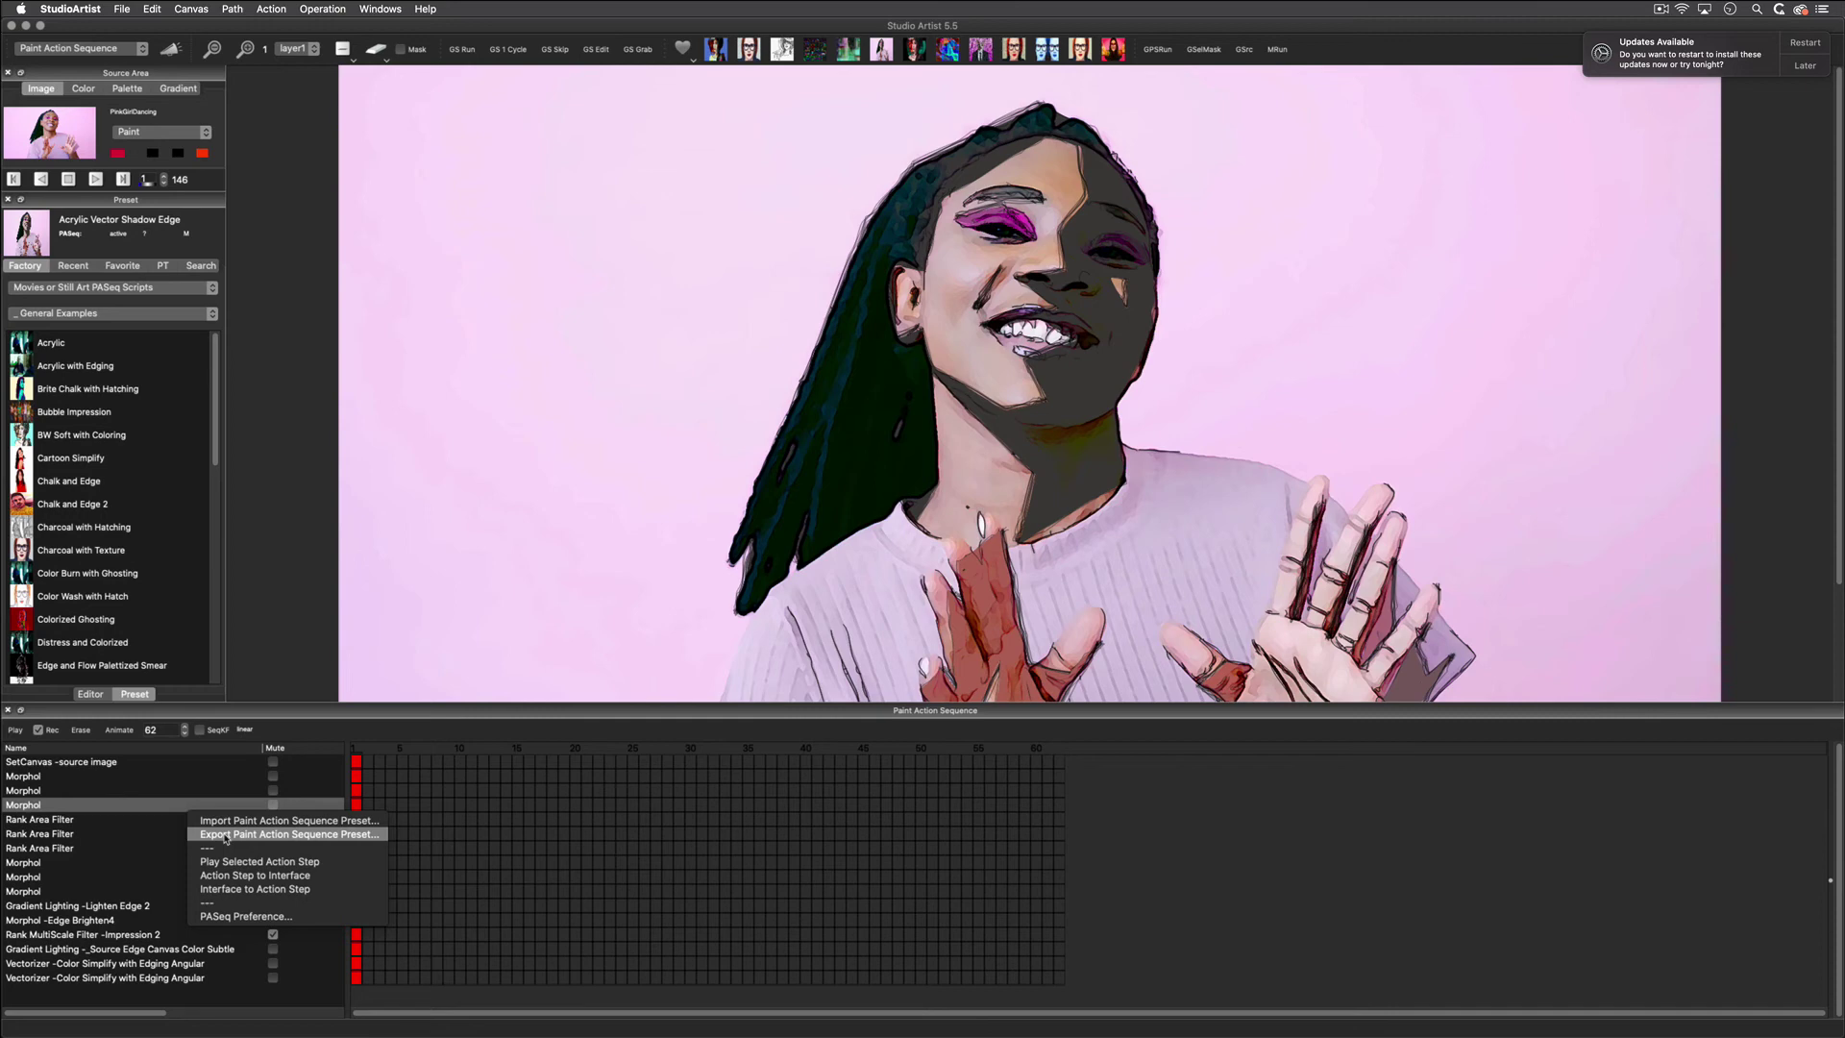
click(226, 835)
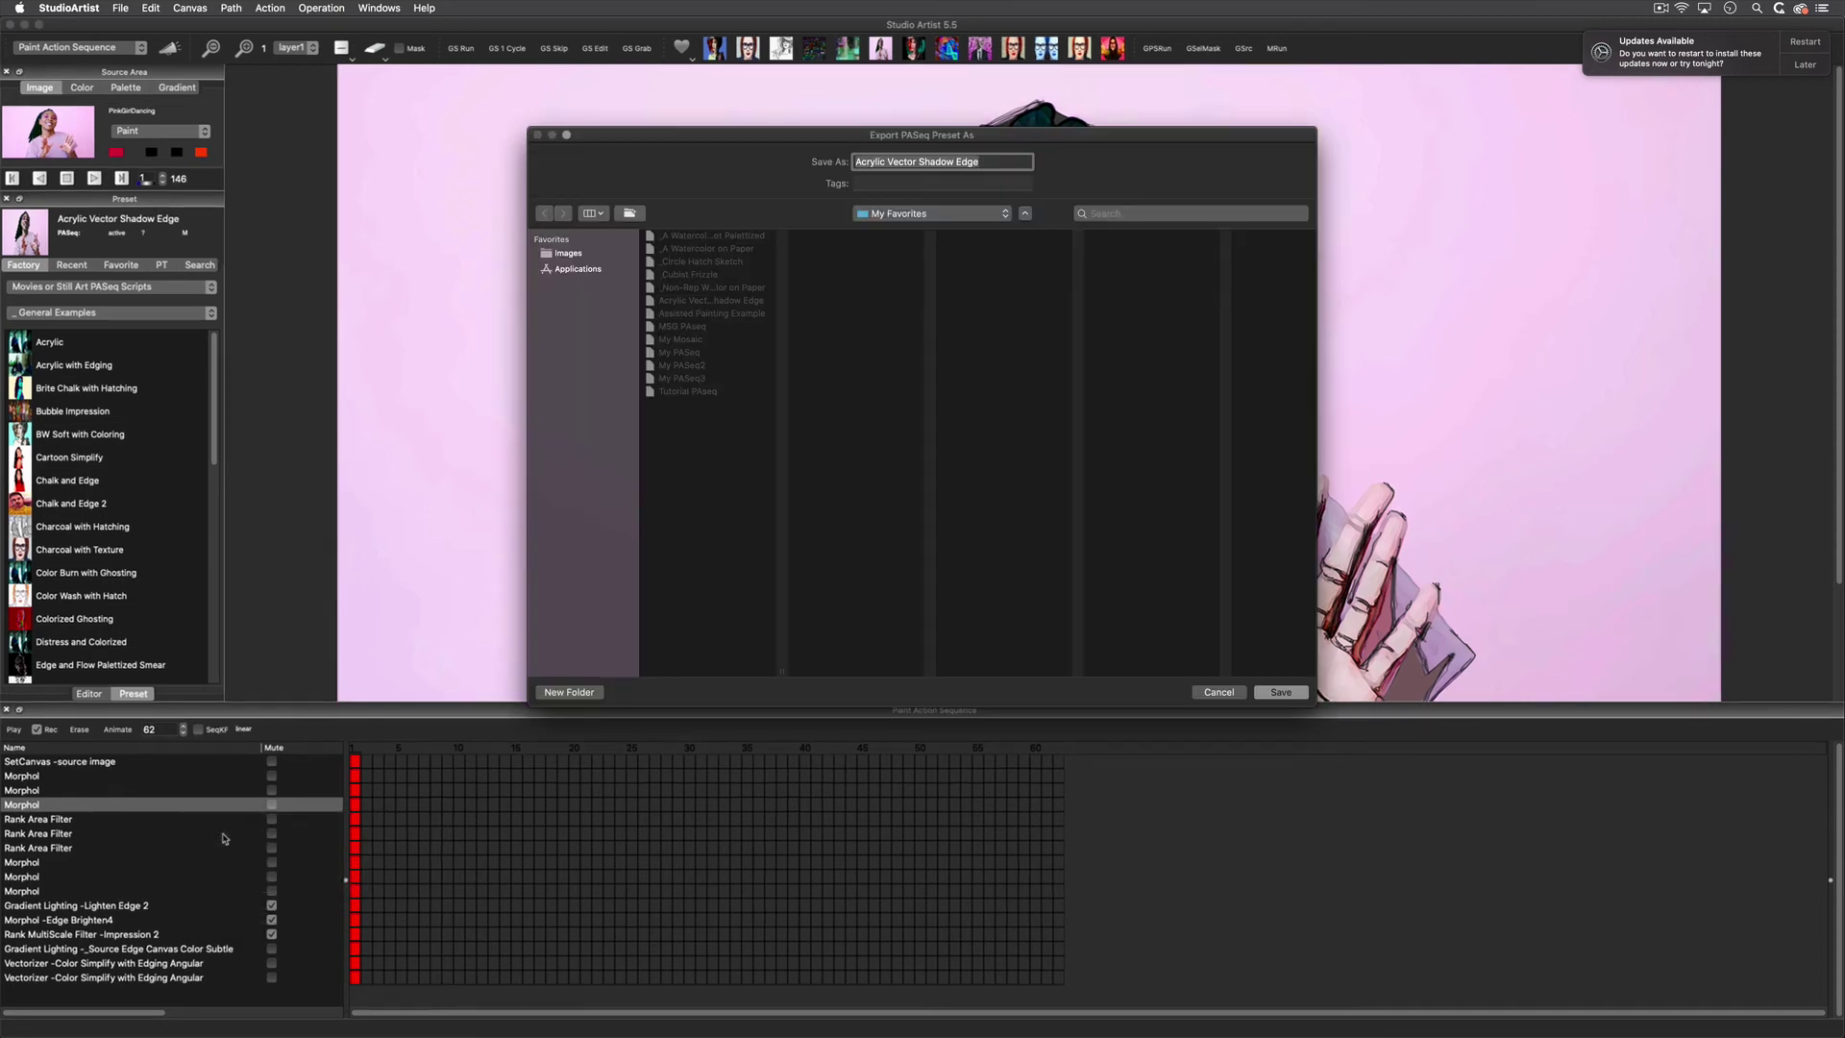
click(927, 213)
click(706, 282)
click(1281, 692)
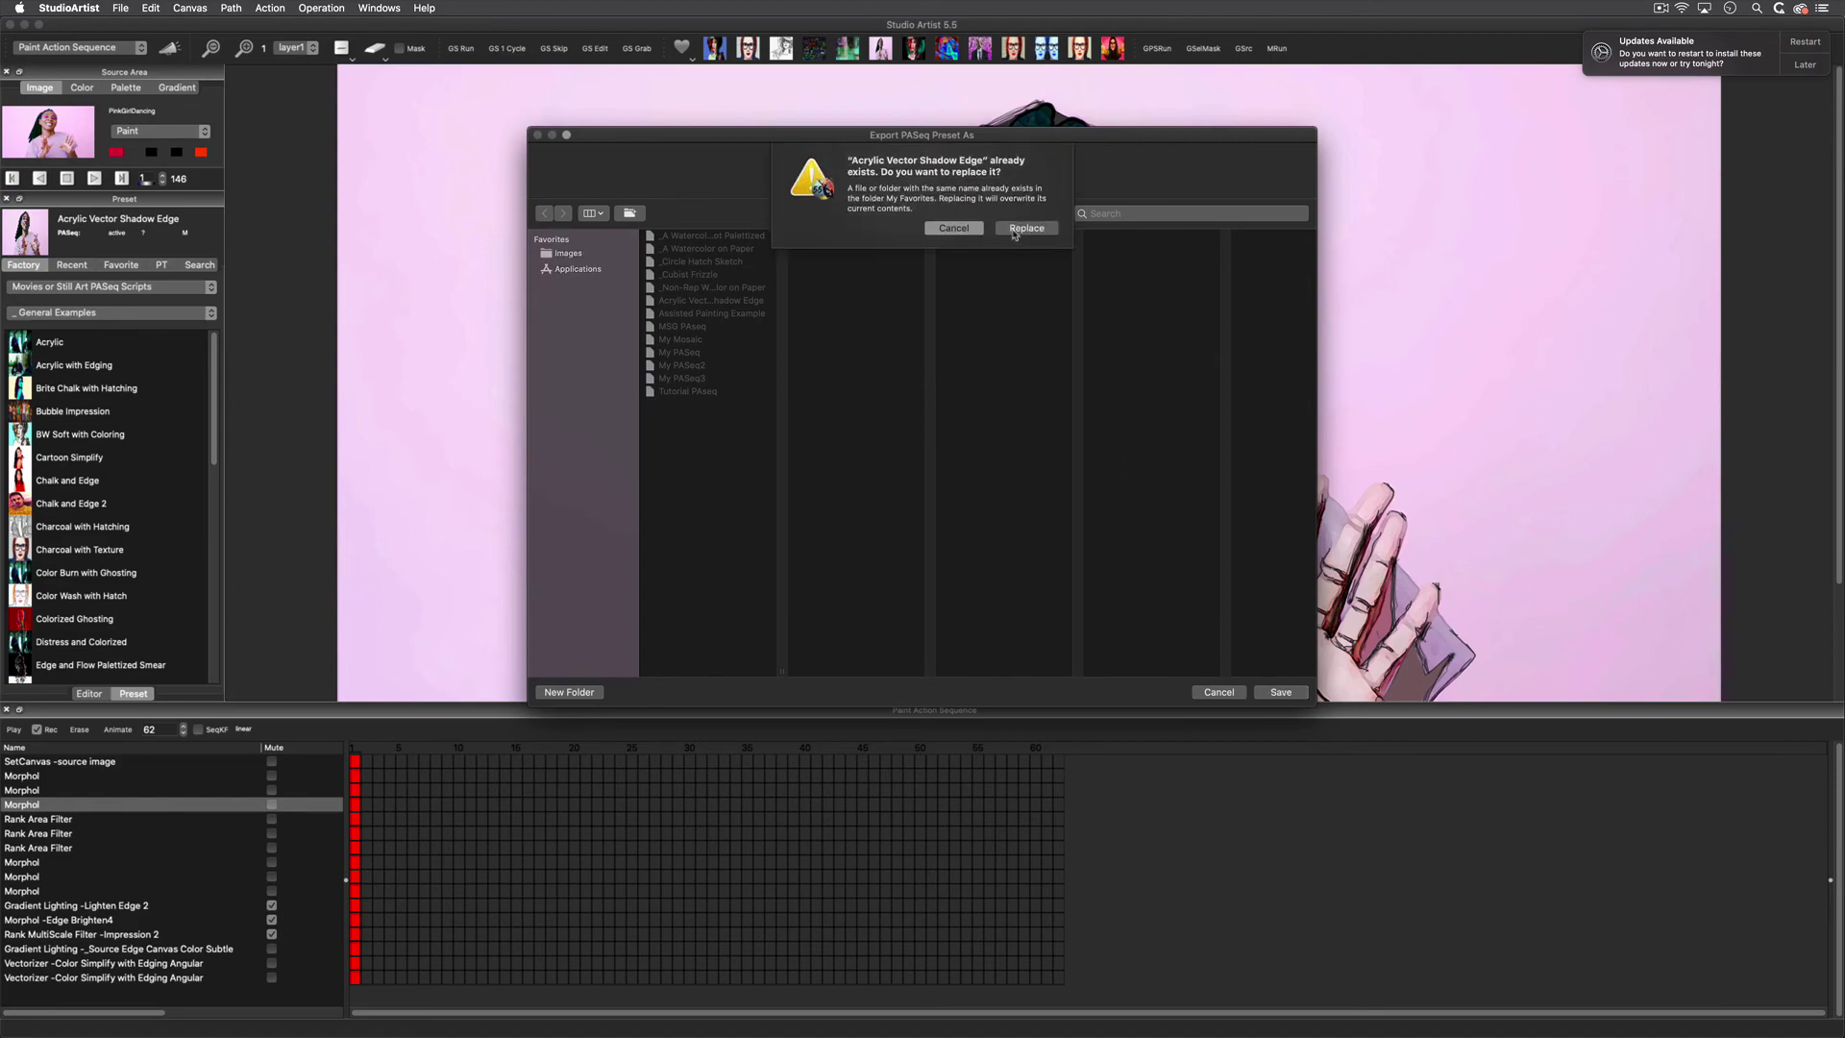
click(1024, 227)
click(268, 8)
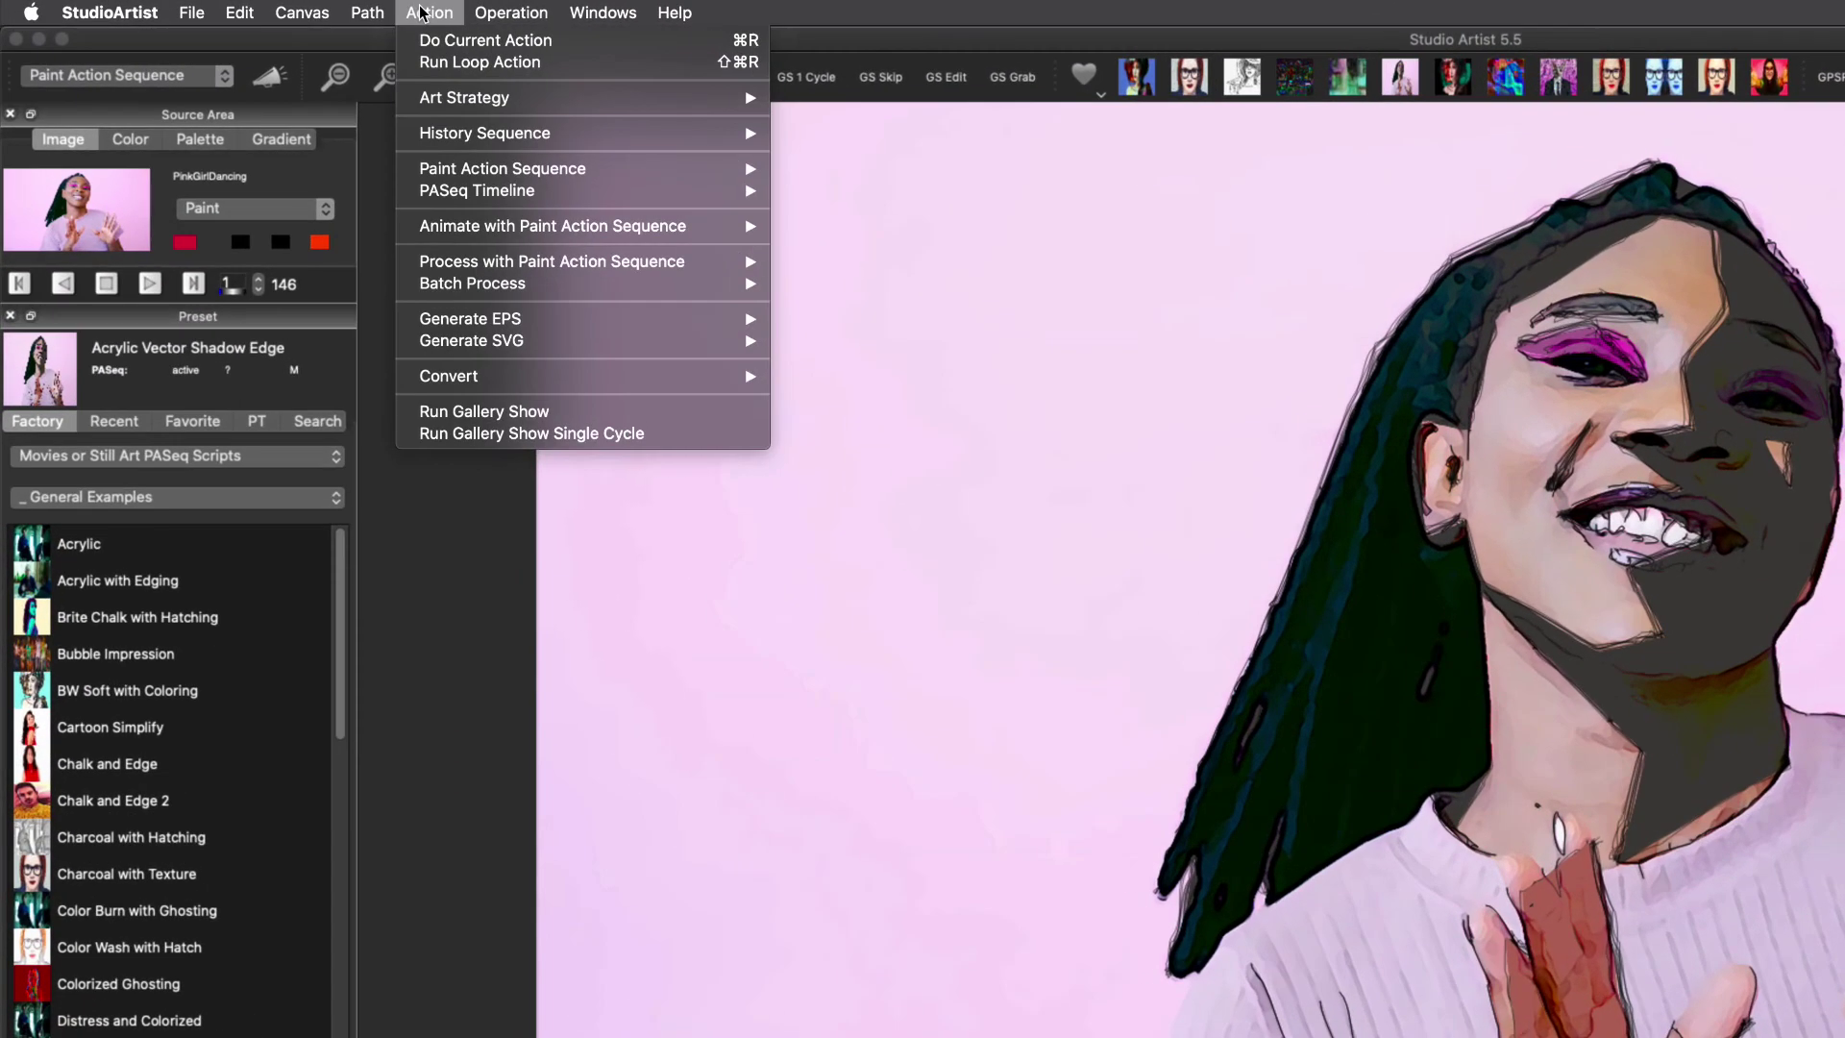
Start a Source to Movie render through the sequence, accepting Acrylic2.mov in the Processed folder
mouse_move(673, 261)
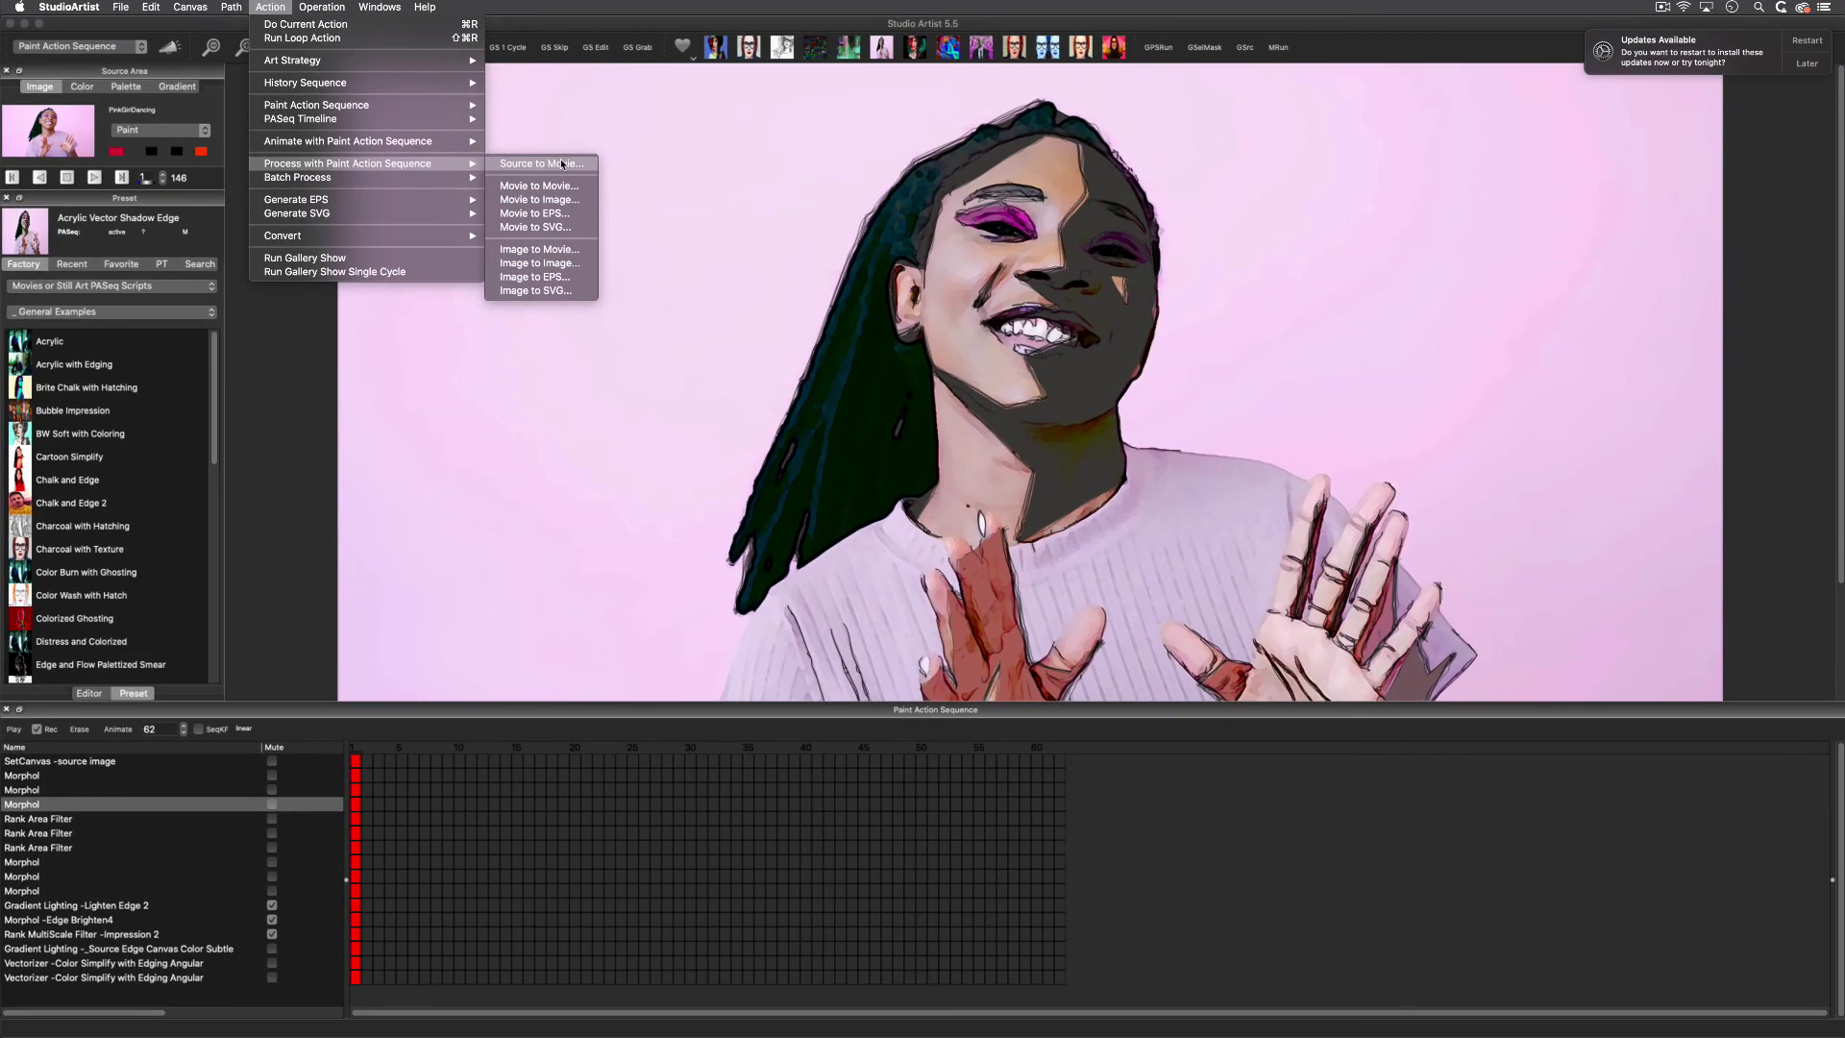
click(562, 164)
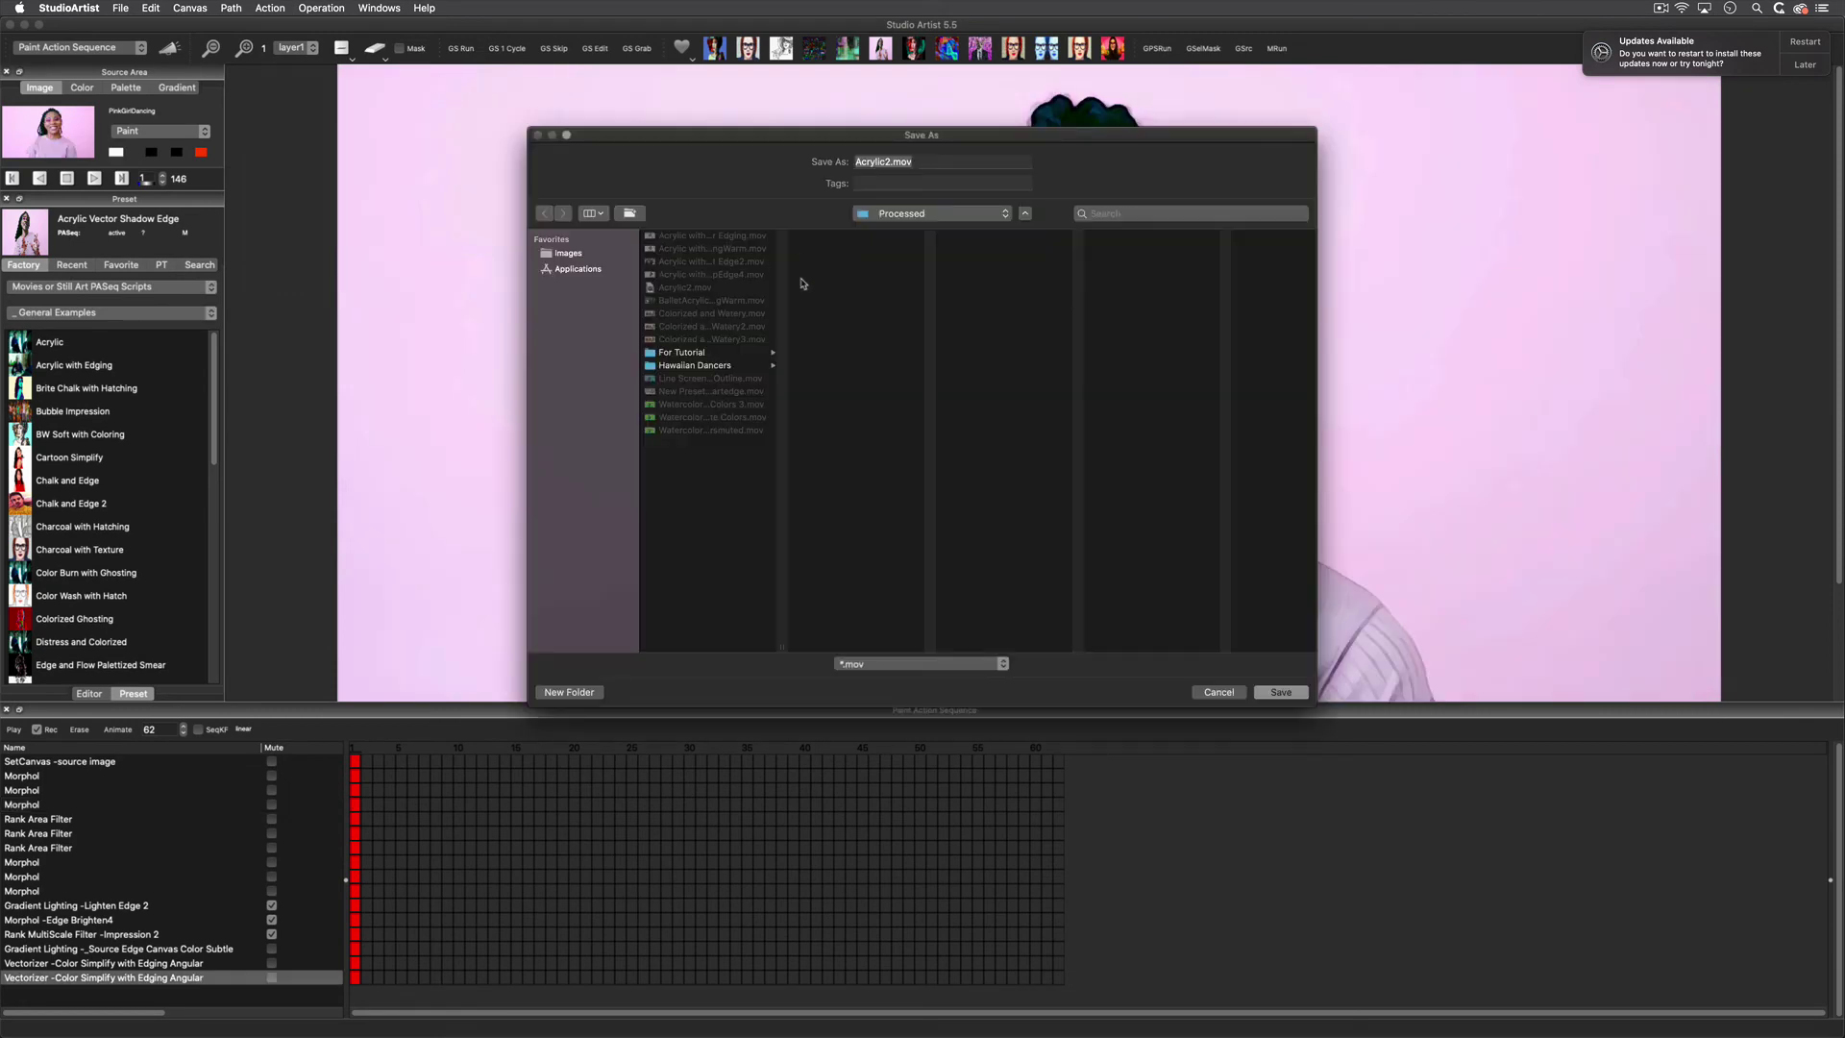
click(1222, 696)
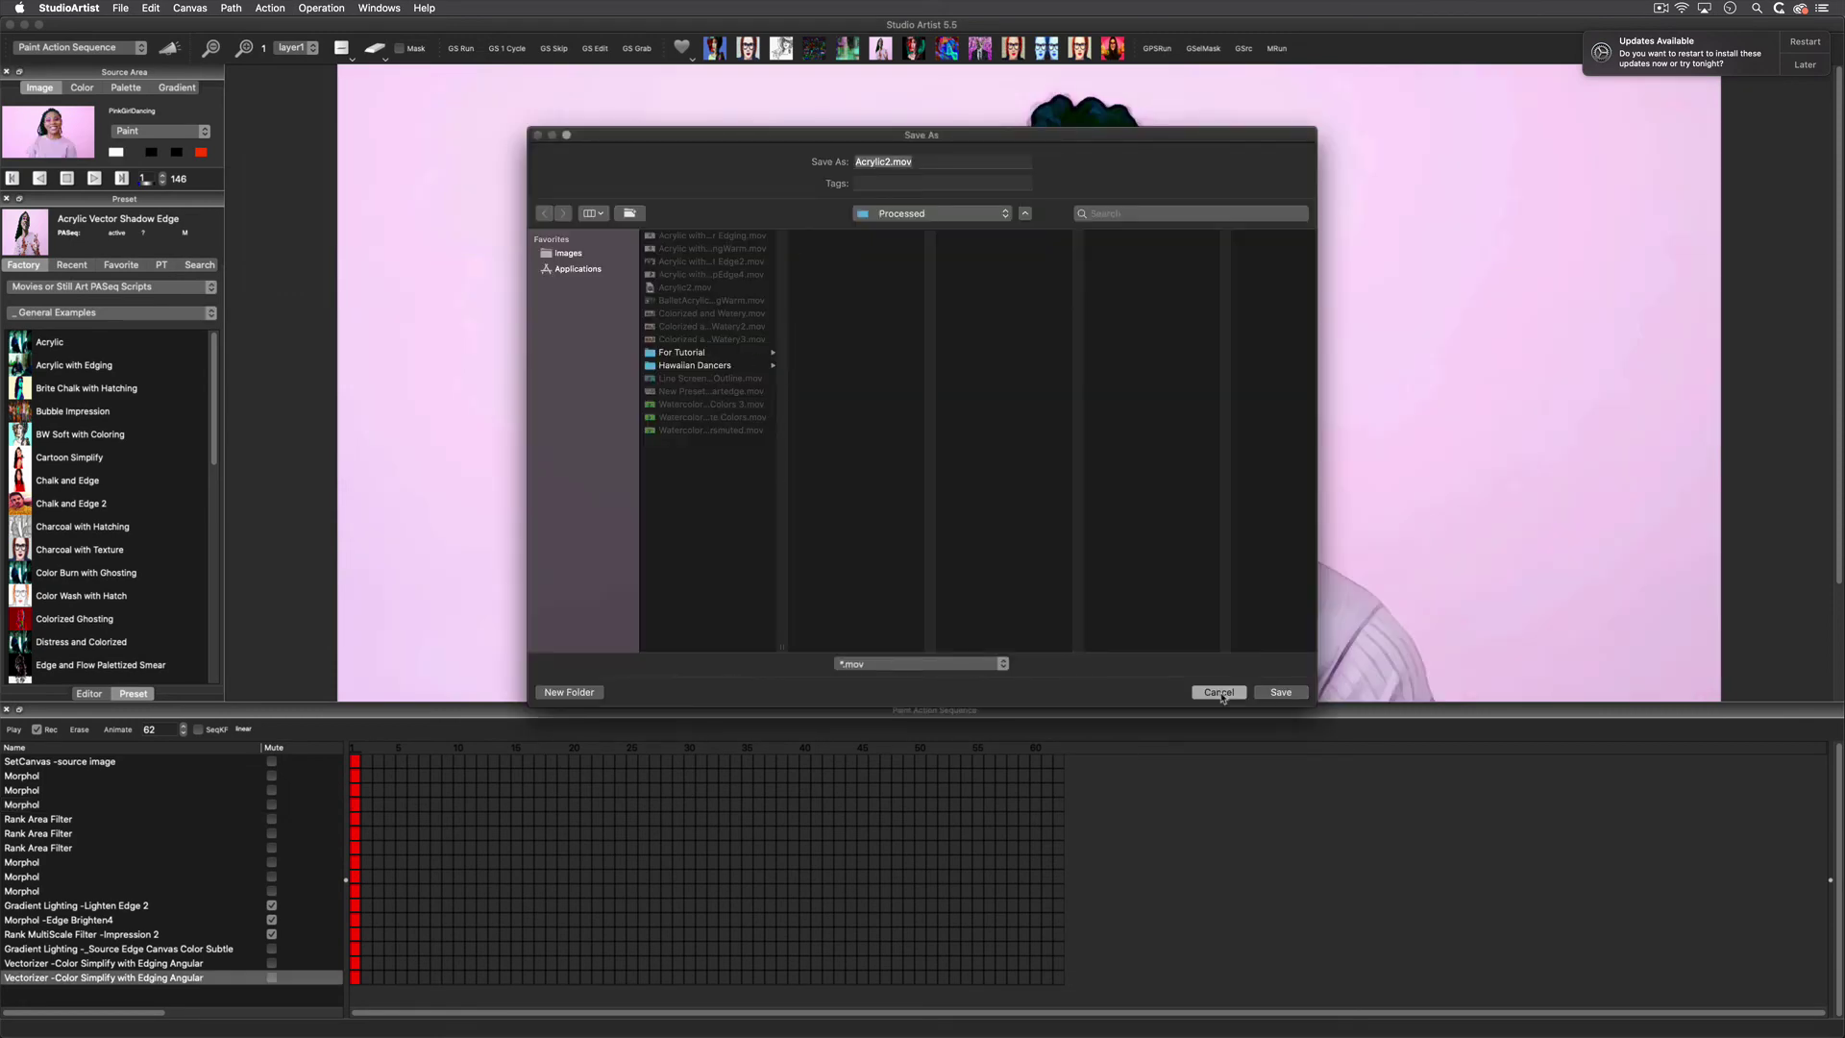